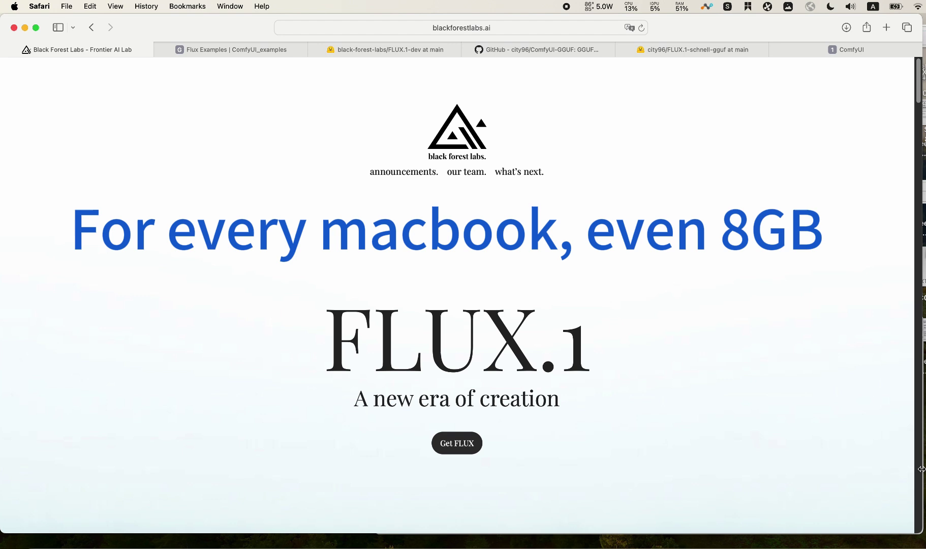
Move through the FLUX.1-dev and Black Forest Labs tabs to the city96/ComfyUI-GGUF repository, skimming its README.
key(super+3)
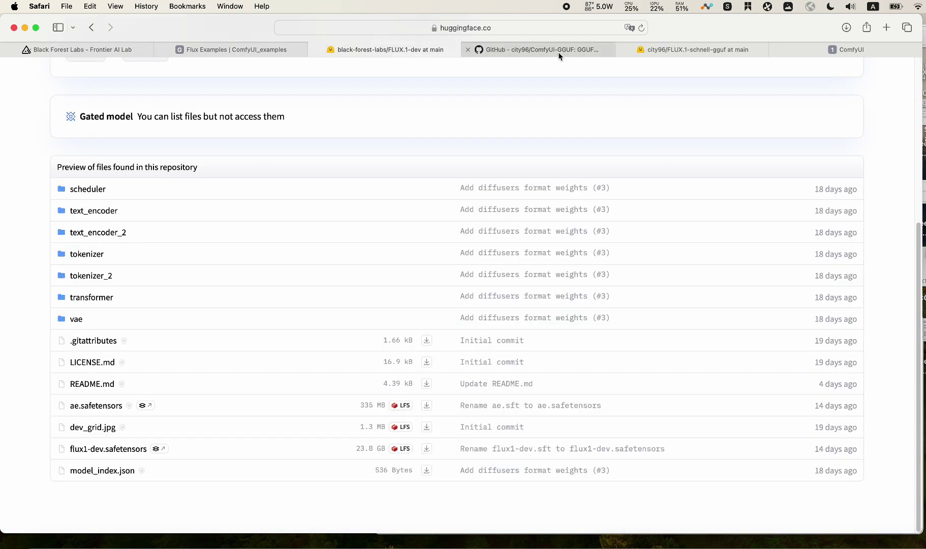
click(59, 49)
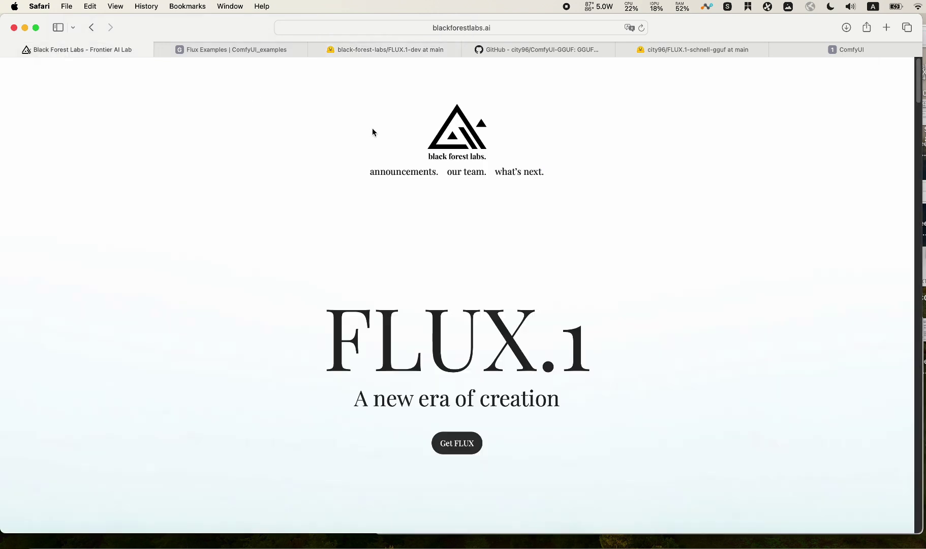
key(super+4)
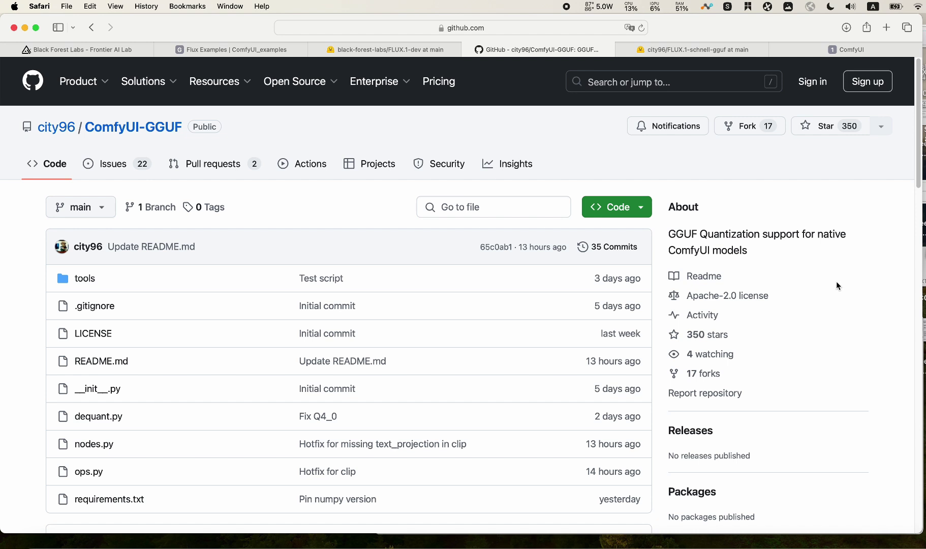
scroll(728, 318, down, 20)
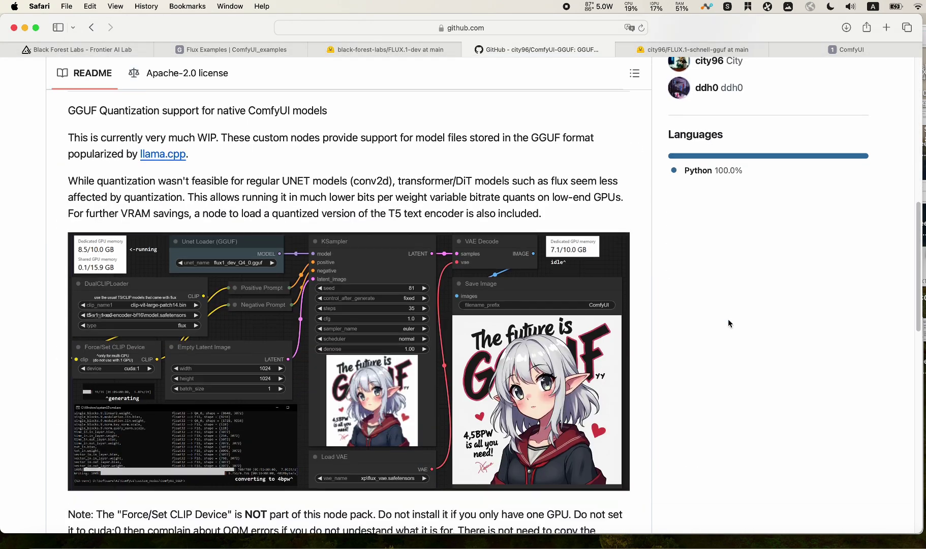
scroll(728, 318, up, 20)
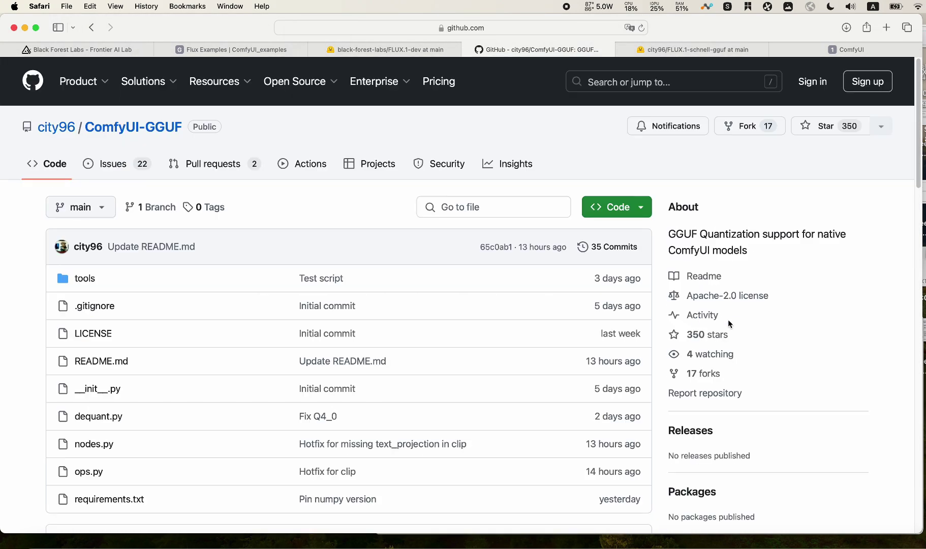
Open the city96/FLUX.1-schnell-gguf file list and select the flux1-schnell-Q4_0.gguf file name.
click(682, 53)
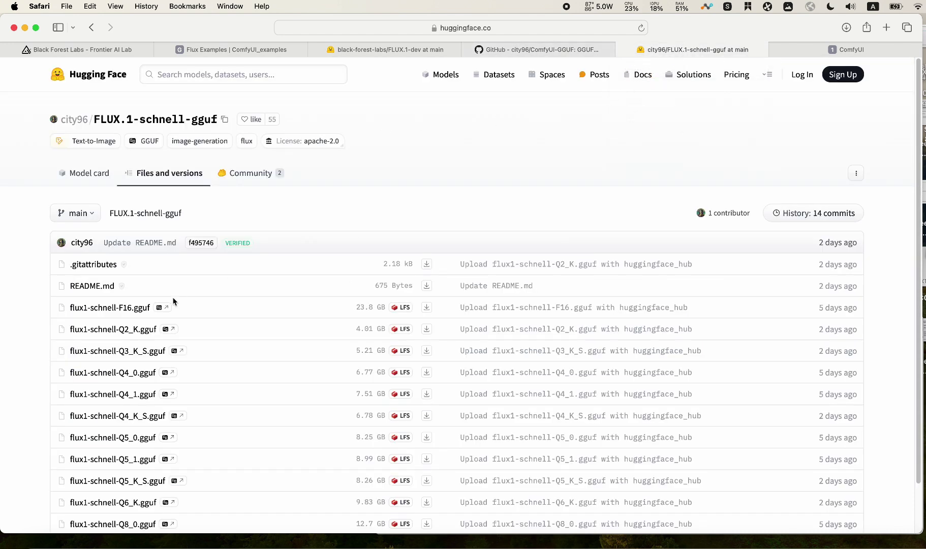
scroll(154, 381, down, 2)
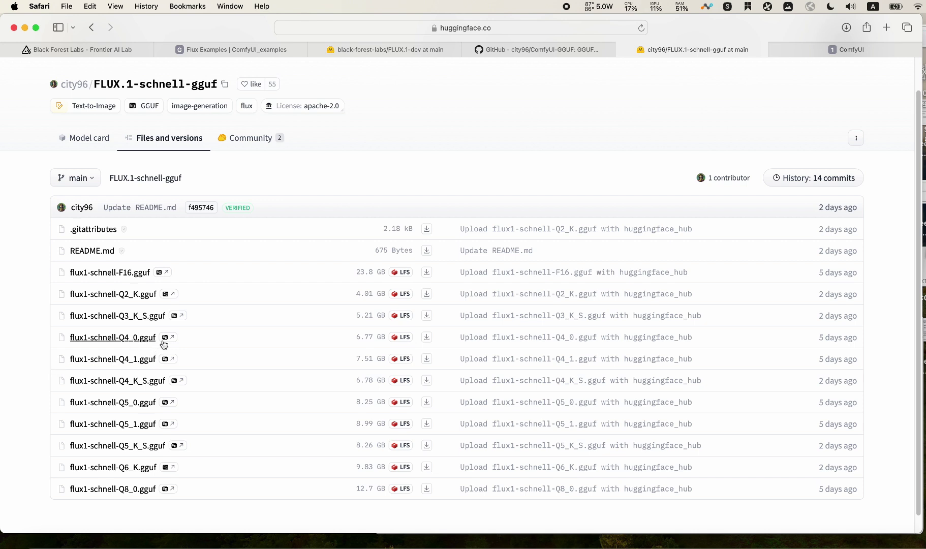
drag(158, 340, 50, 340)
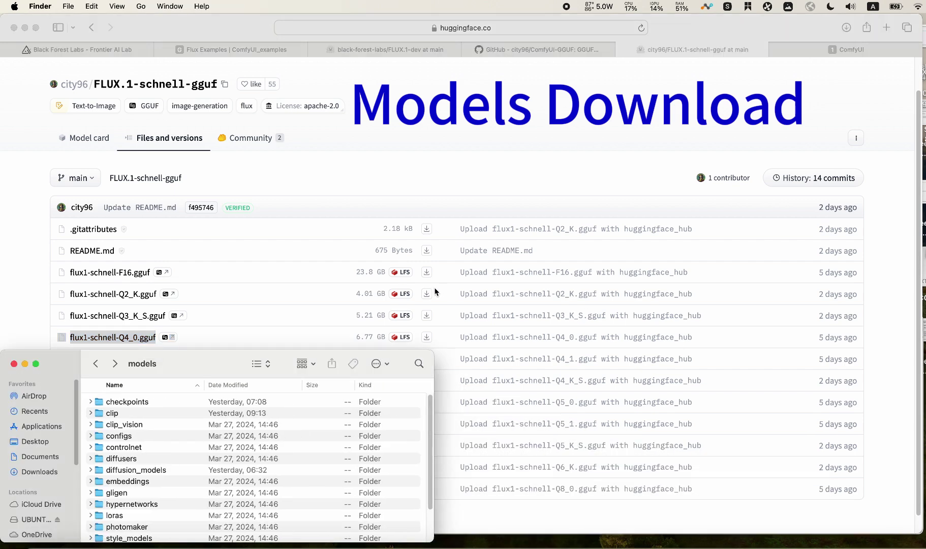
Check ComfyUI's models/unet folder for flux1-schnell-Q4_0.gguf, then return to models and hide Finder.
drag(192, 364, 410, 250)
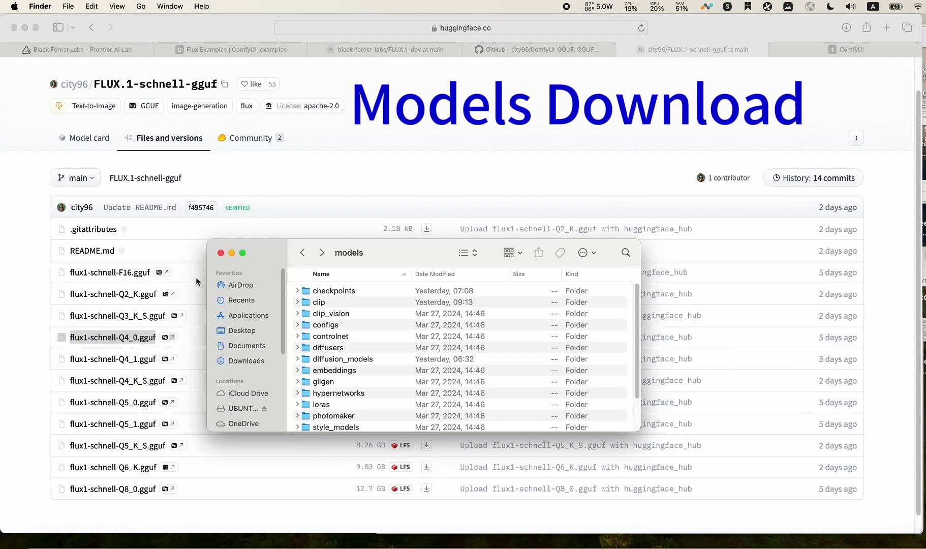
key(super+Up)
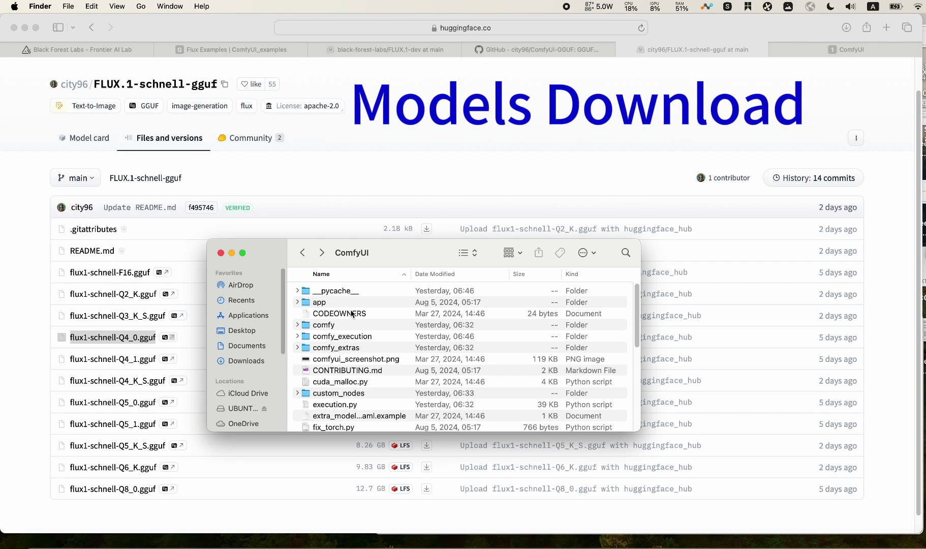
scroll(357, 354, down, 5)
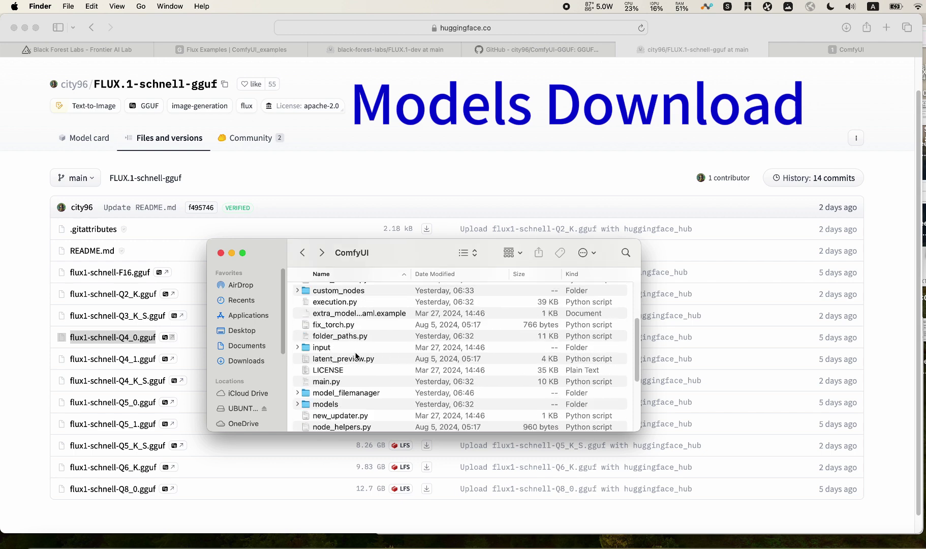
click(335, 405)
double_click(334, 406)
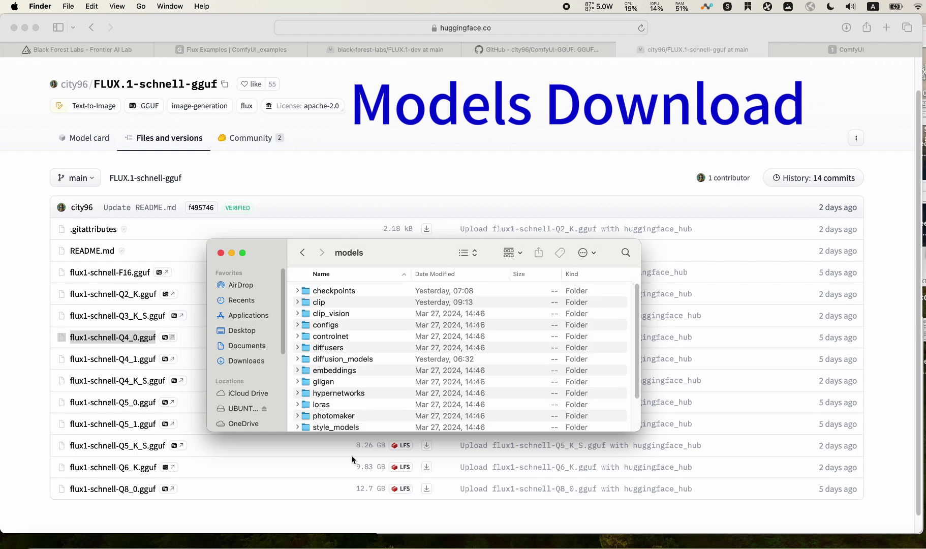
drag(346, 432, 346, 483)
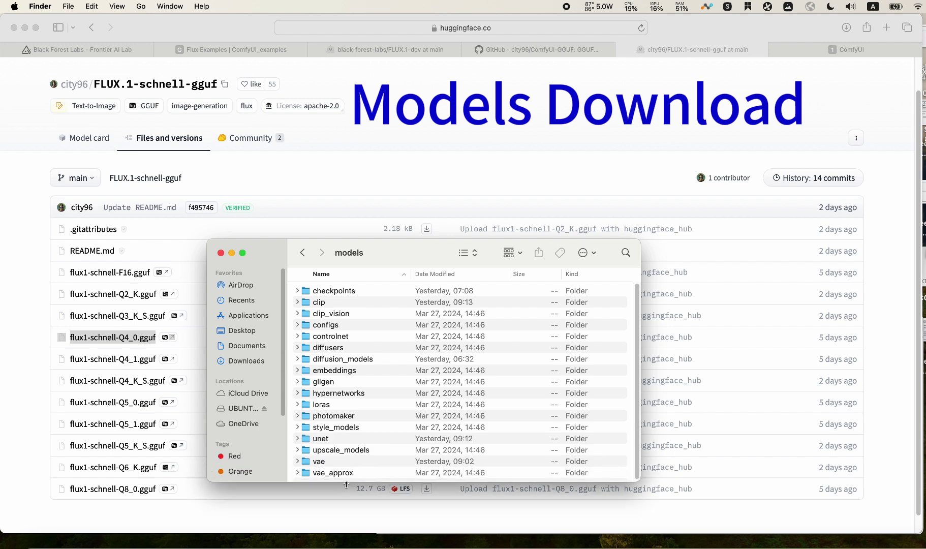
click(335, 441)
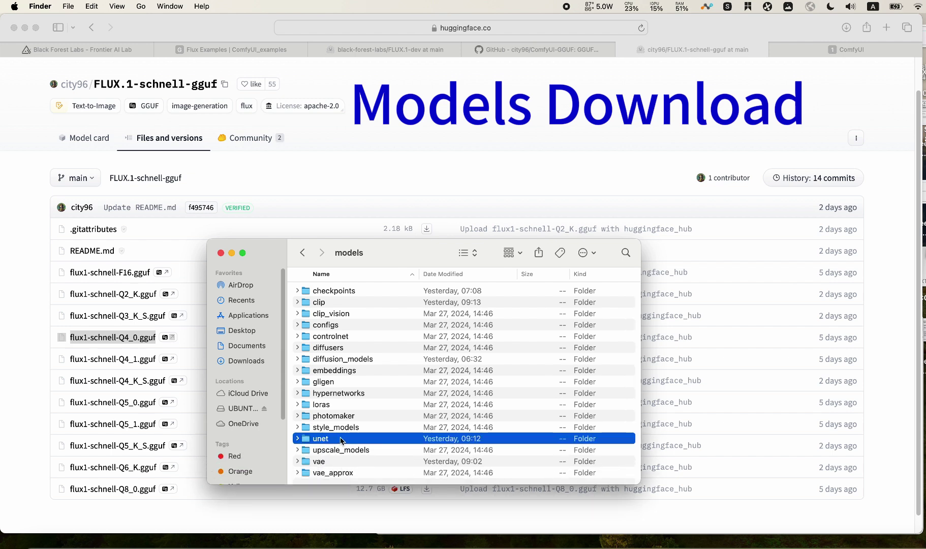
double_click(342, 440)
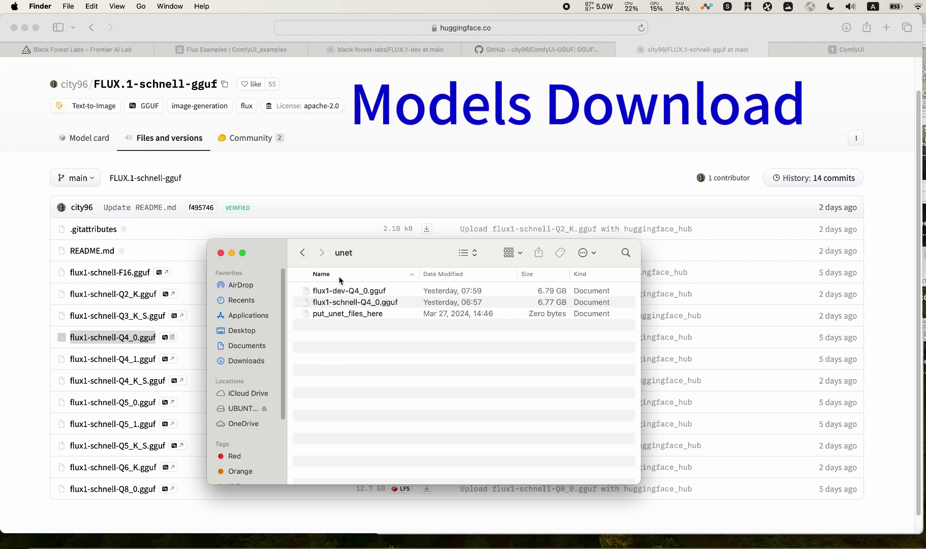
click(303, 252)
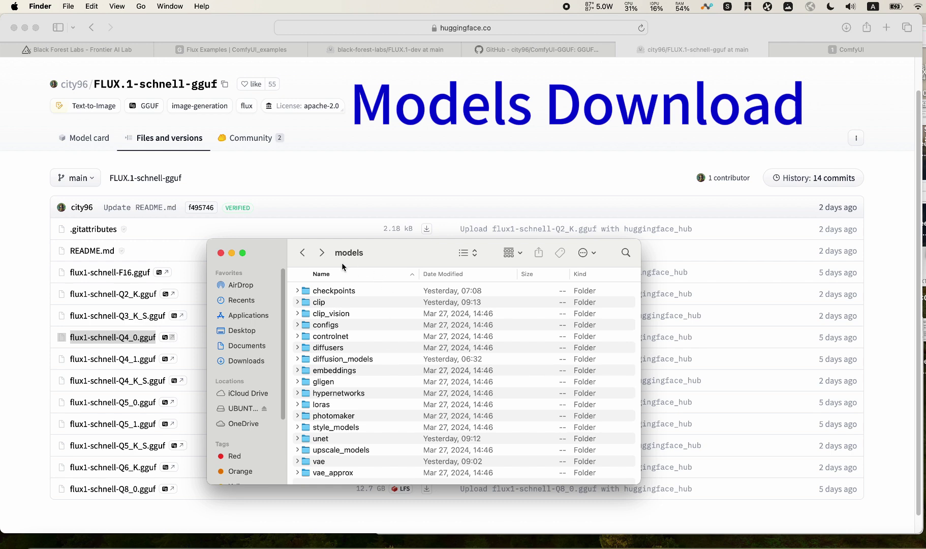
click(232, 253)
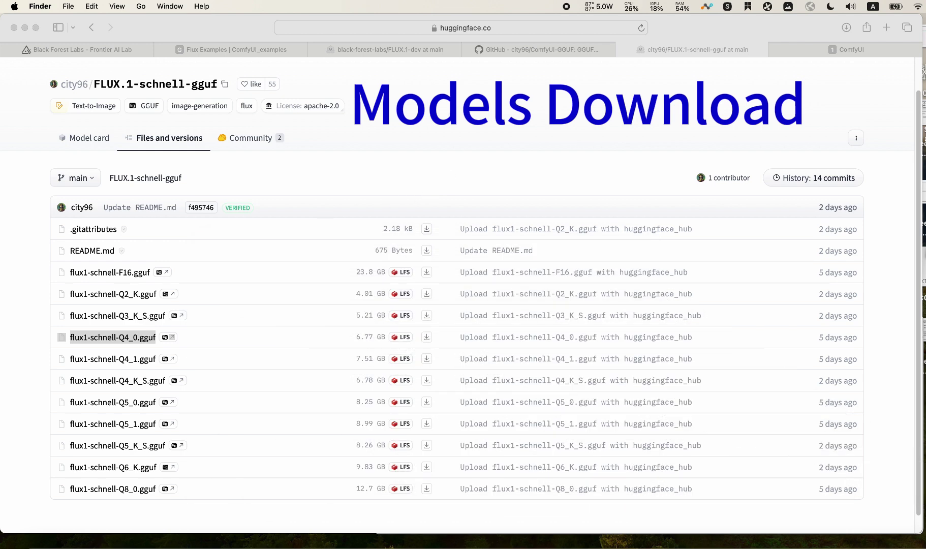
Open the Flux Examples page and select clip_l.safetensors in the 'Files to download' notes.
click(233, 51)
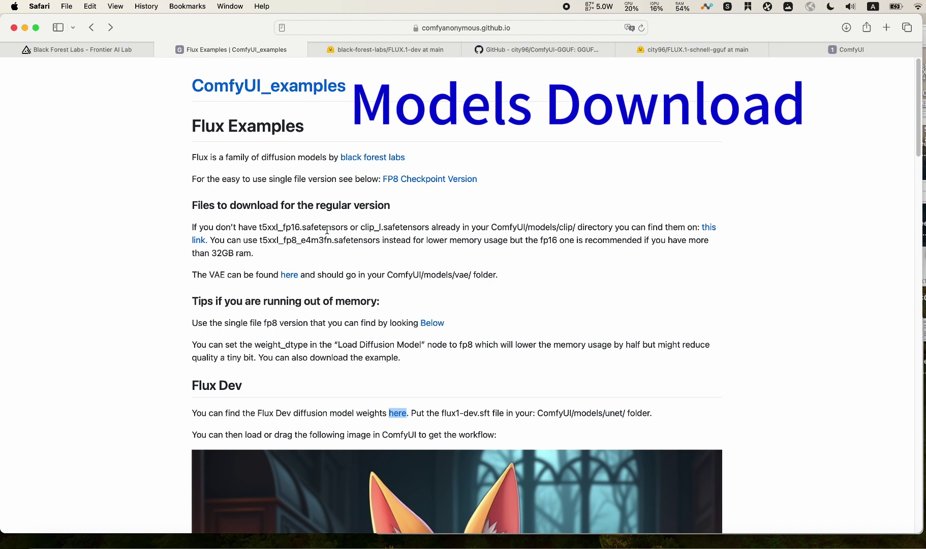
drag(361, 226, 429, 230)
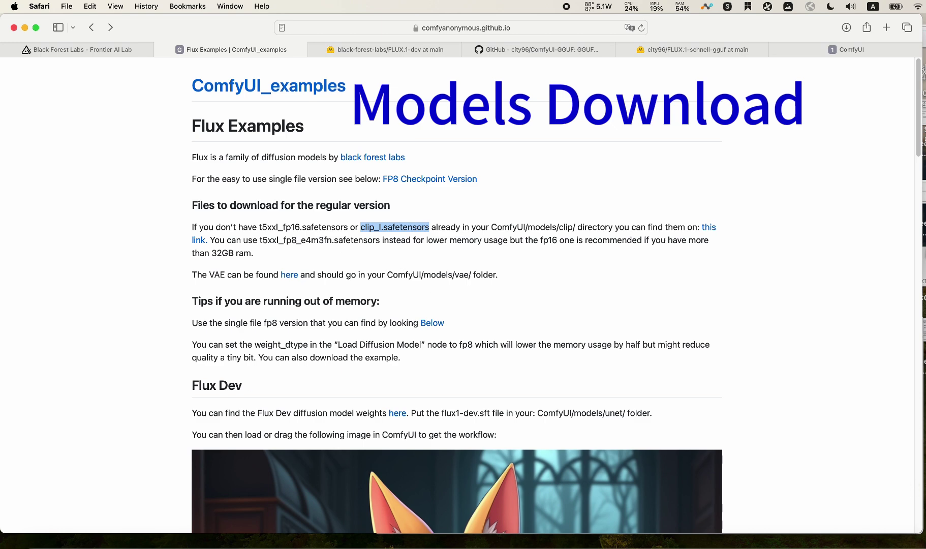
Open the models/clip folder and inspect the t5xxl_fp16 and t5xxl_fp8_e4m3fn safetensors files.
click(516, 260)
drag(413, 256, 571, 264)
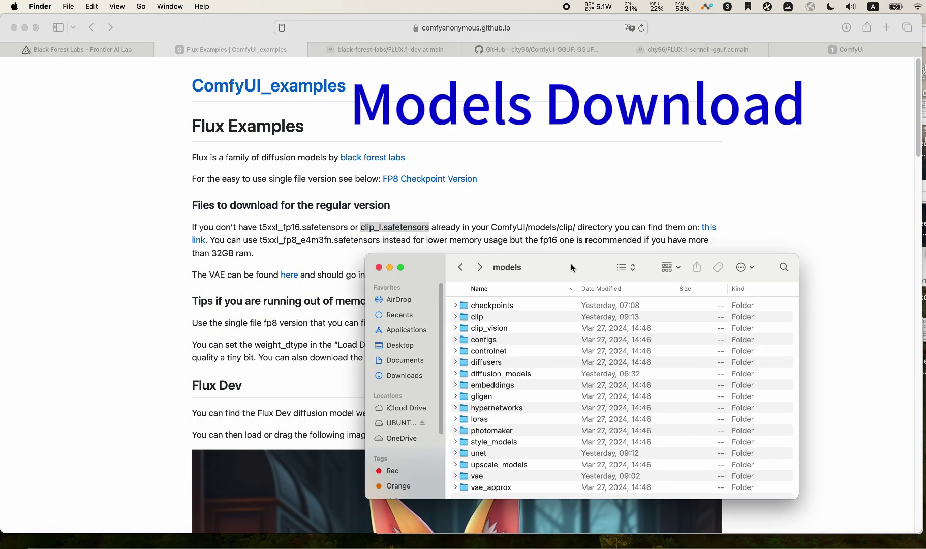
click(483, 319)
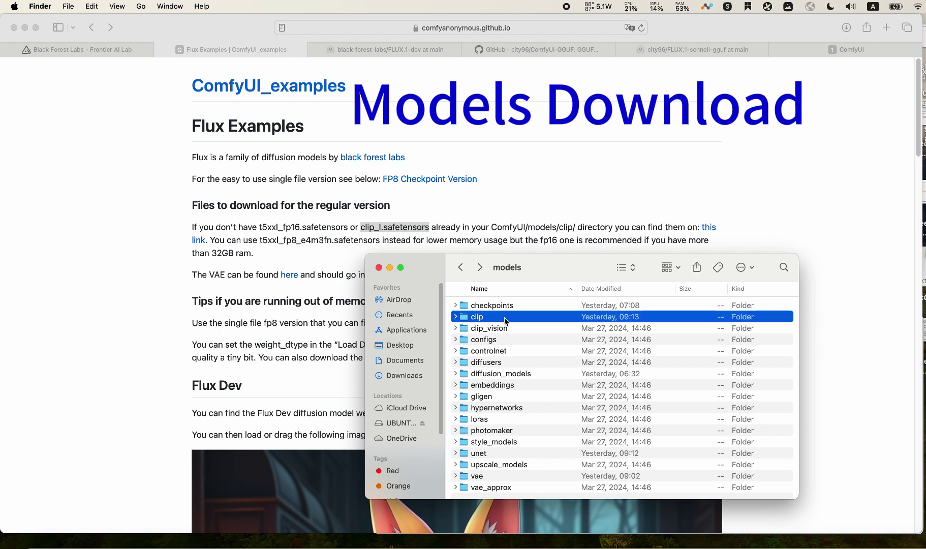
double_click(504, 317)
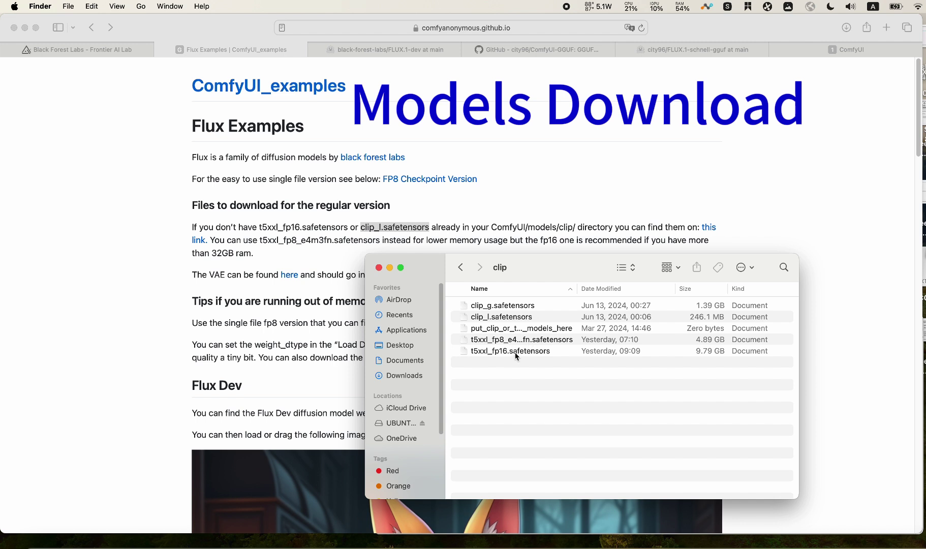
click(520, 352)
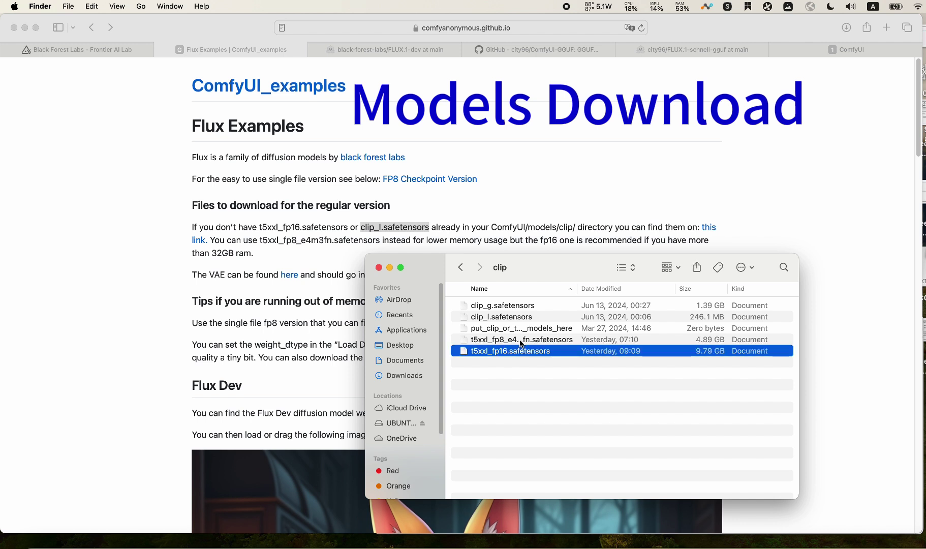
click(521, 341)
click(542, 352)
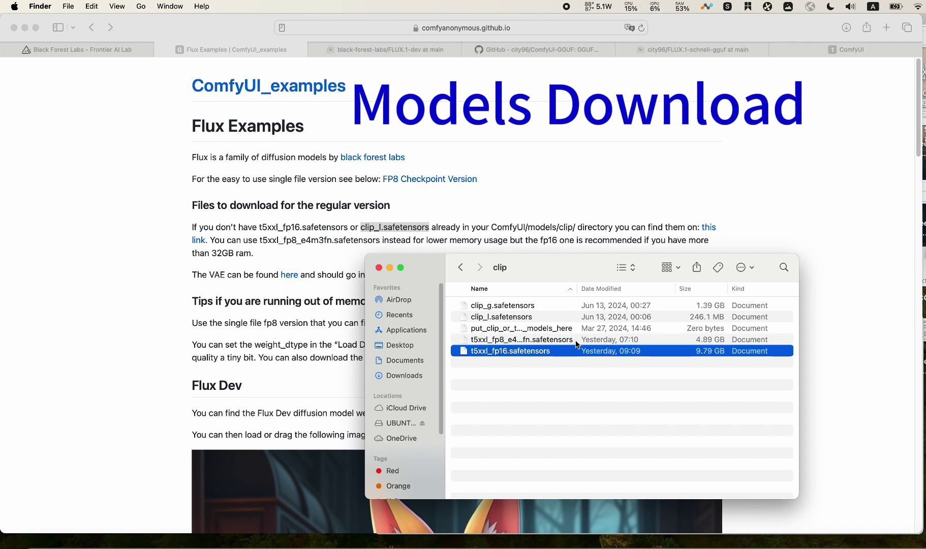
click(706, 342)
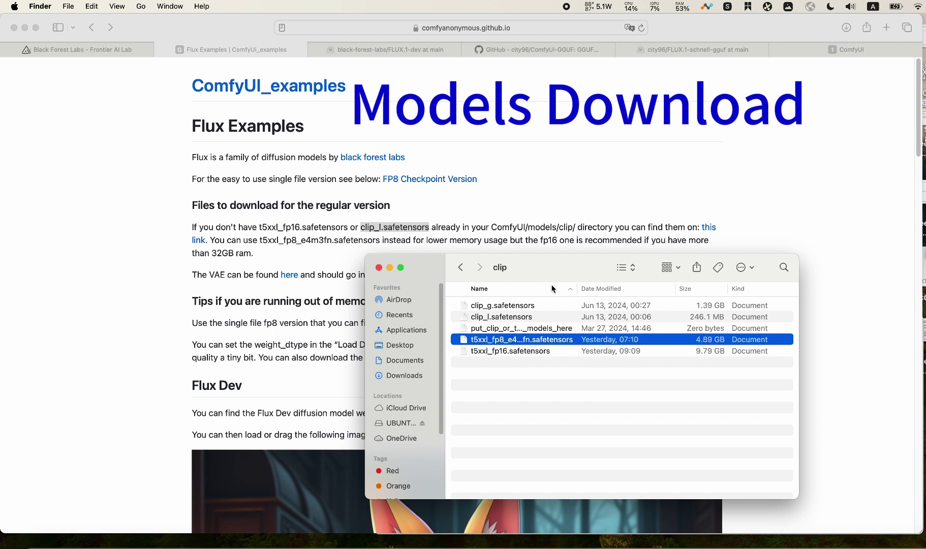
Go back to models, enter the vae folder and select ae.safetensors.
click(461, 268)
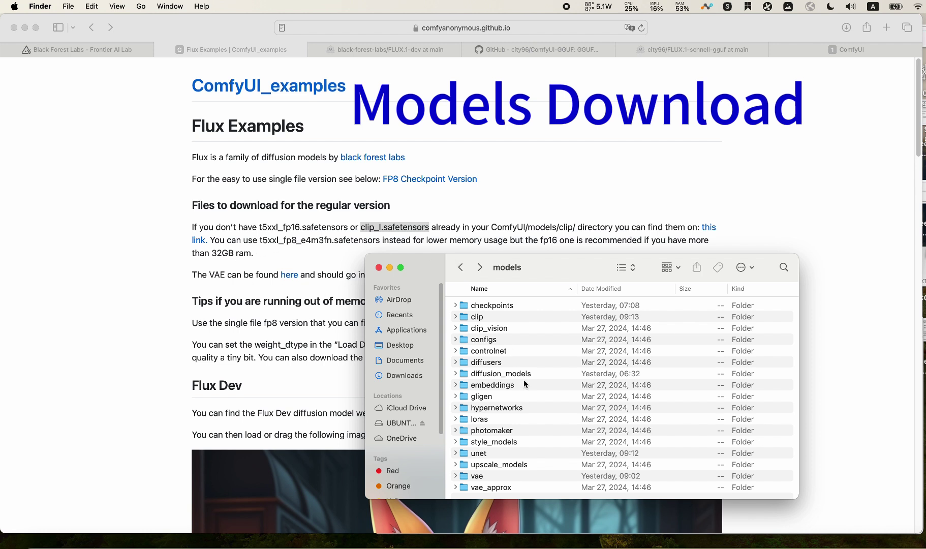
click(493, 479)
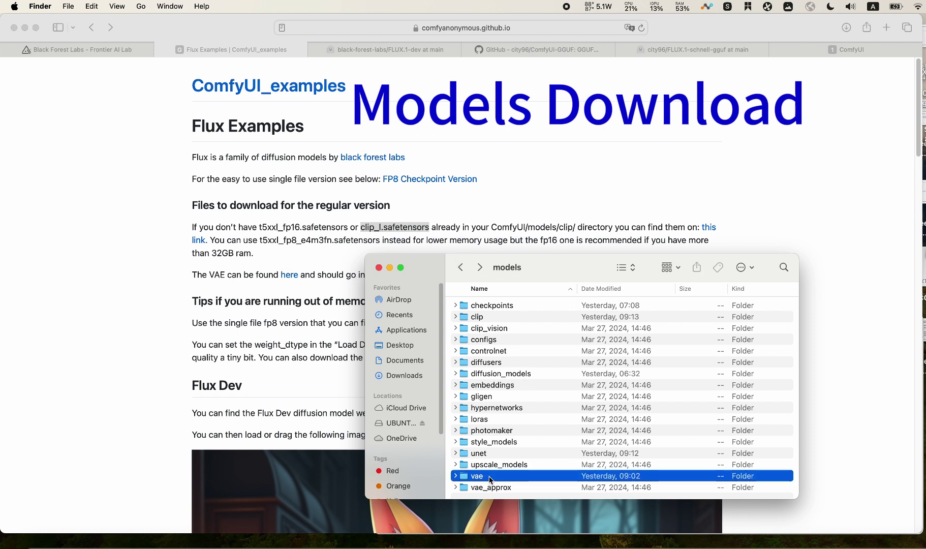
double_click(494, 480)
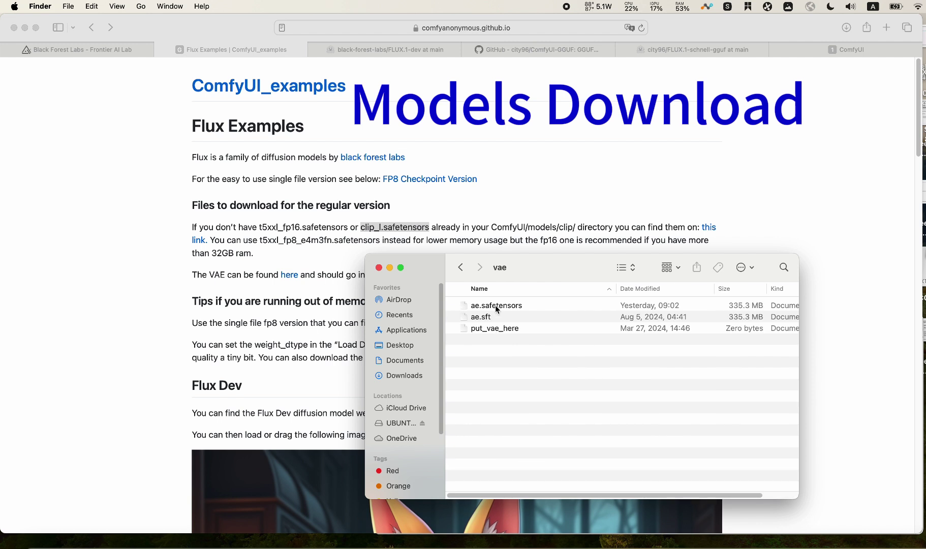
click(494, 308)
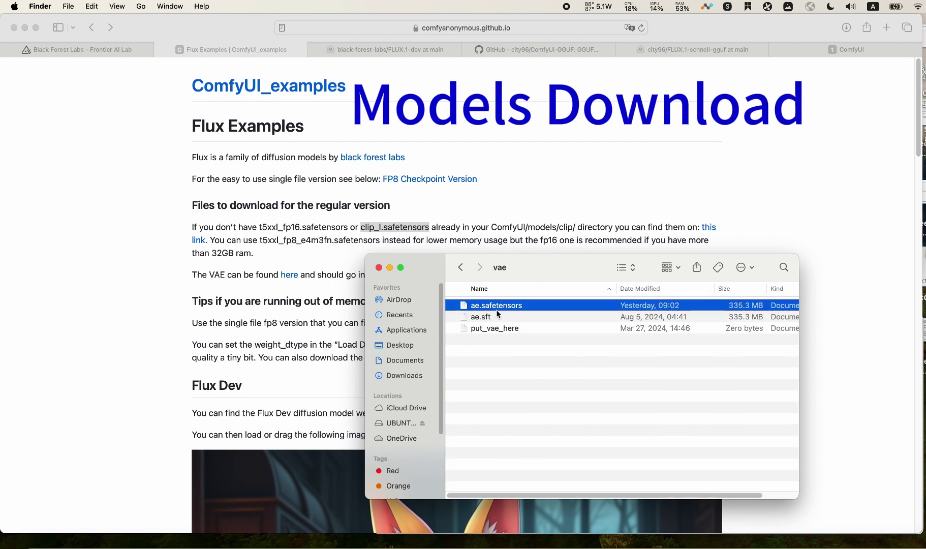
Copy the ComfyUI-GGUF repository's HTTPS clone URL from its Code menu.
key(super+h)
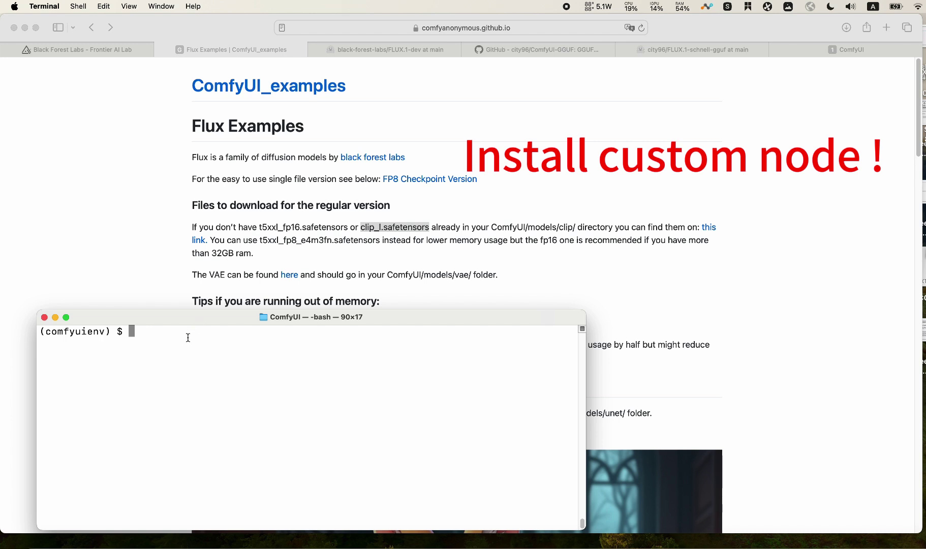
click(550, 48)
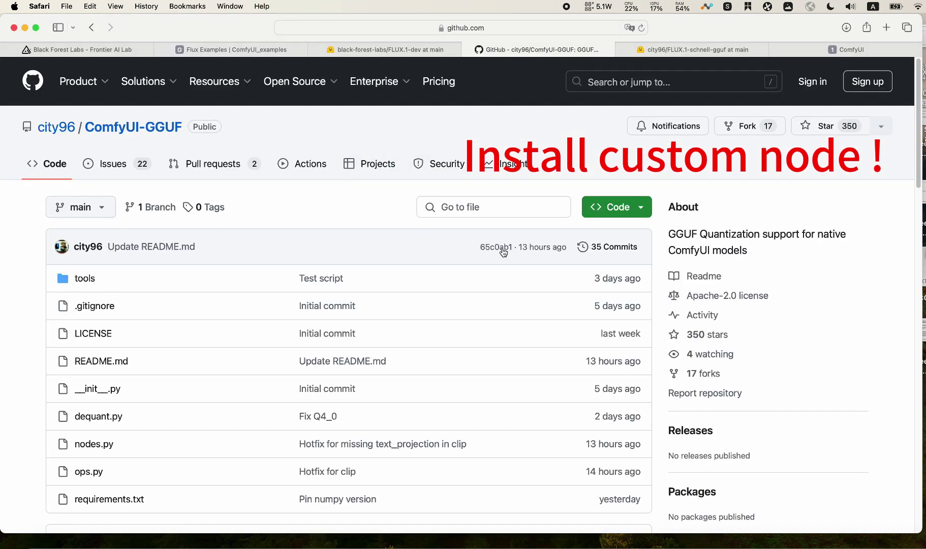
click(640, 213)
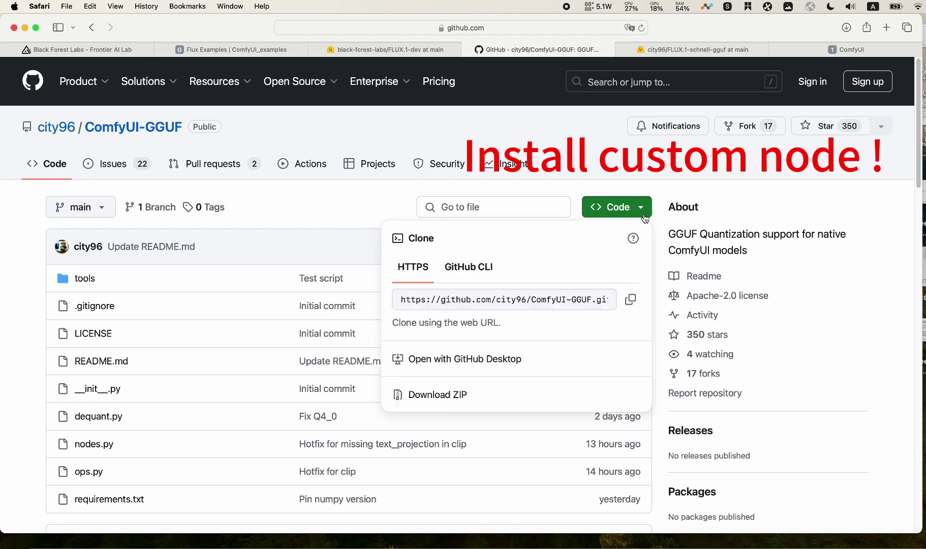
click(631, 300)
Bring the terminal forward and change into the custom_nodes folder.
click(231, 545)
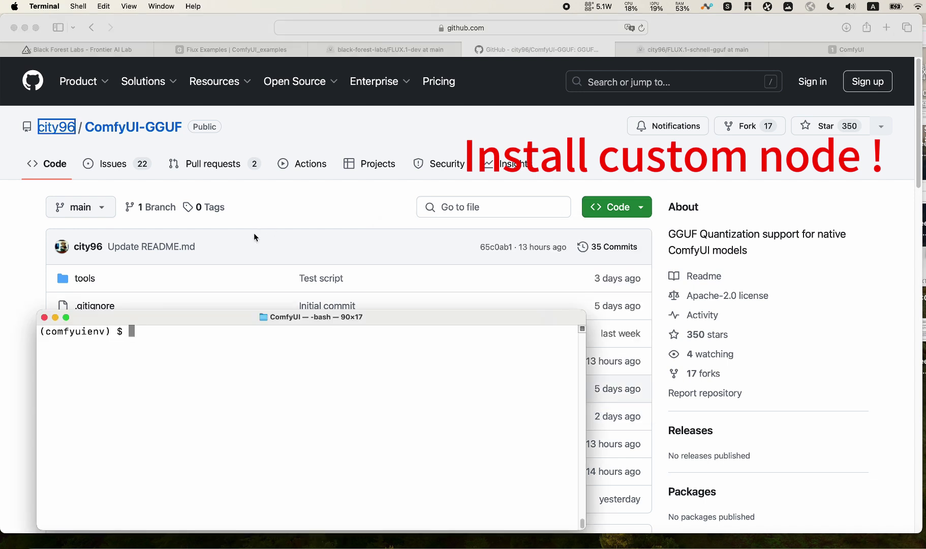
mouse_move(190, 325)
mouse_down()
mouse_move(221, 302)
mouse_move(224, 278)
mouse_move(201, 313)
mouse_up()
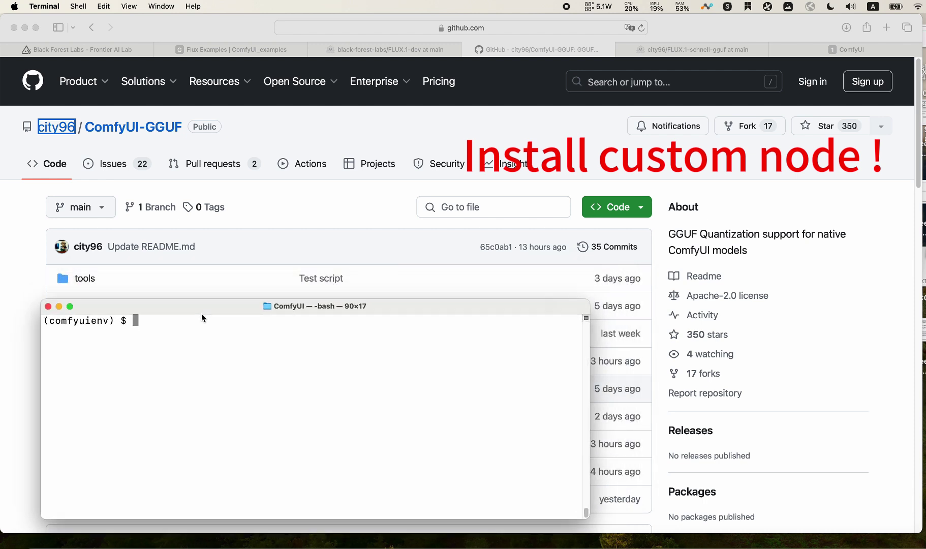
text(cd )
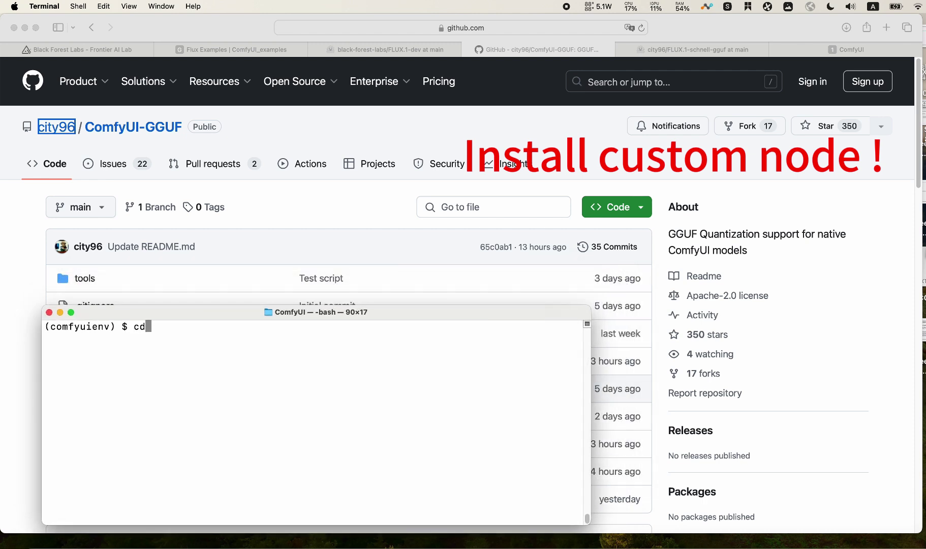
text(custo)
key(Tab)
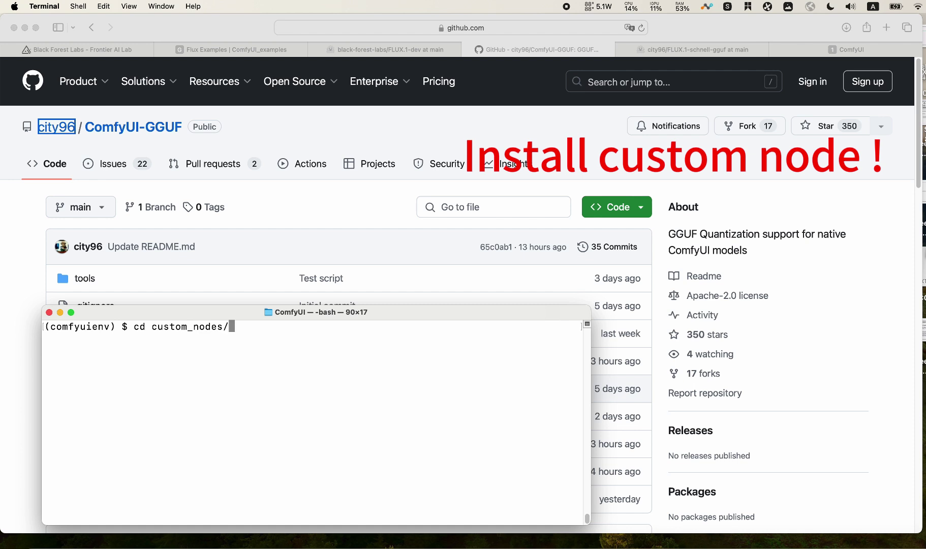
key(Return)
Run git clone with the pasted ComfyUI-GGUF URL, then ls to confirm the new folder.
text(git clone)
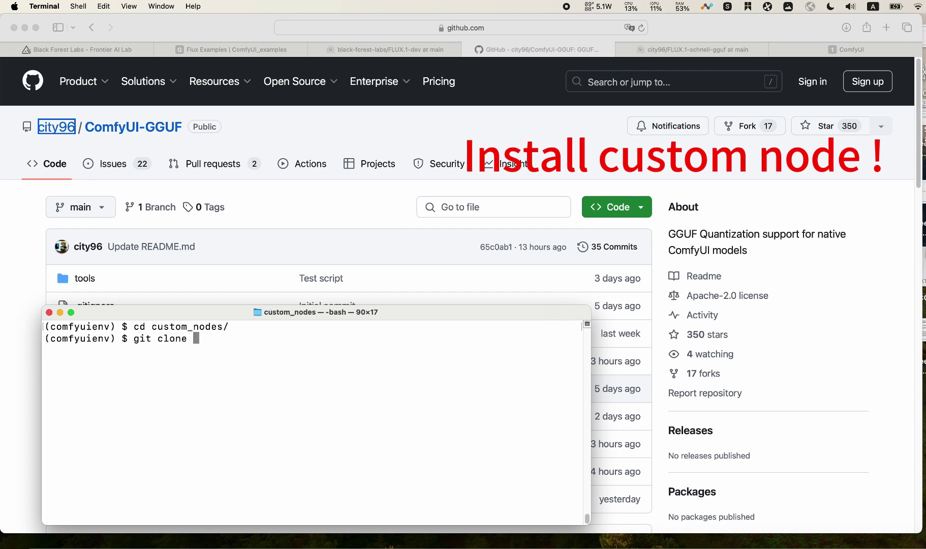
text(https://github.com/city96/ComfyUI-GGUF.git)
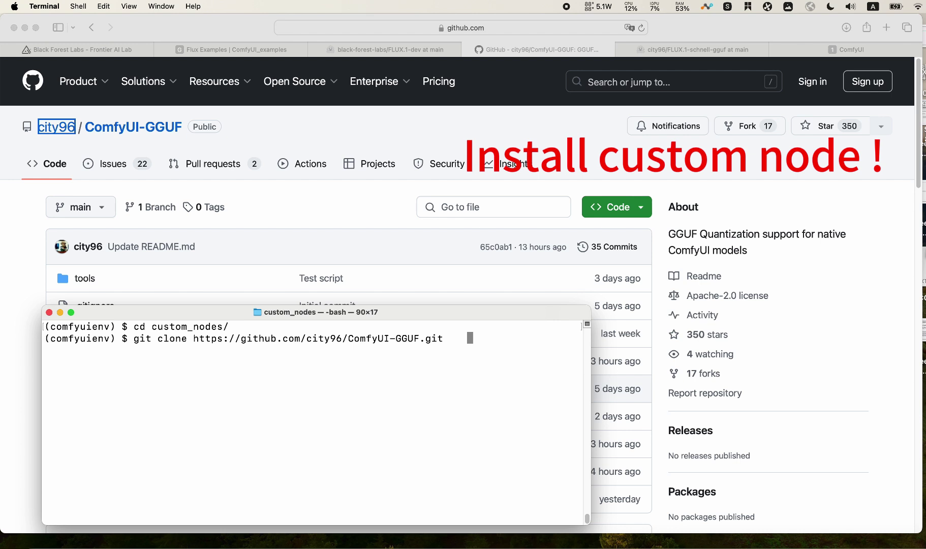
key(Return)
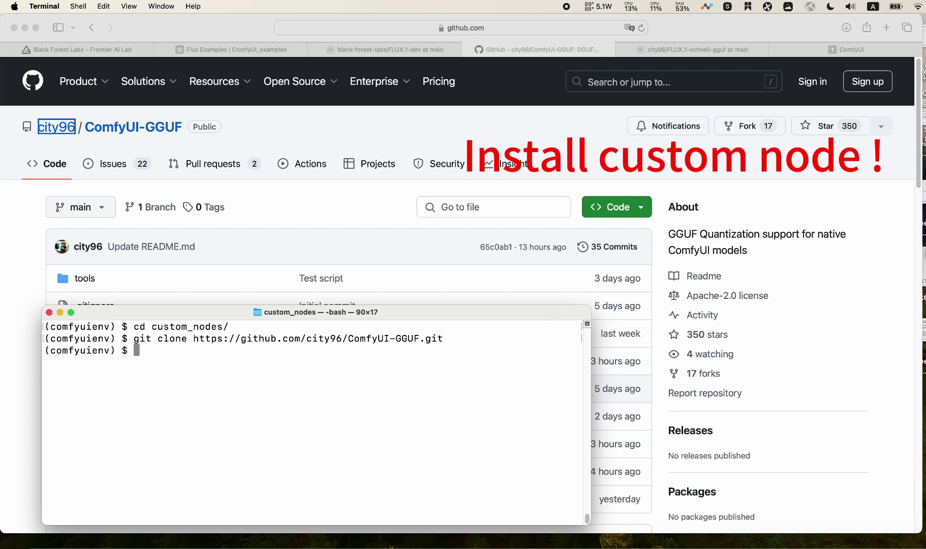
text(ls)
key(Return)
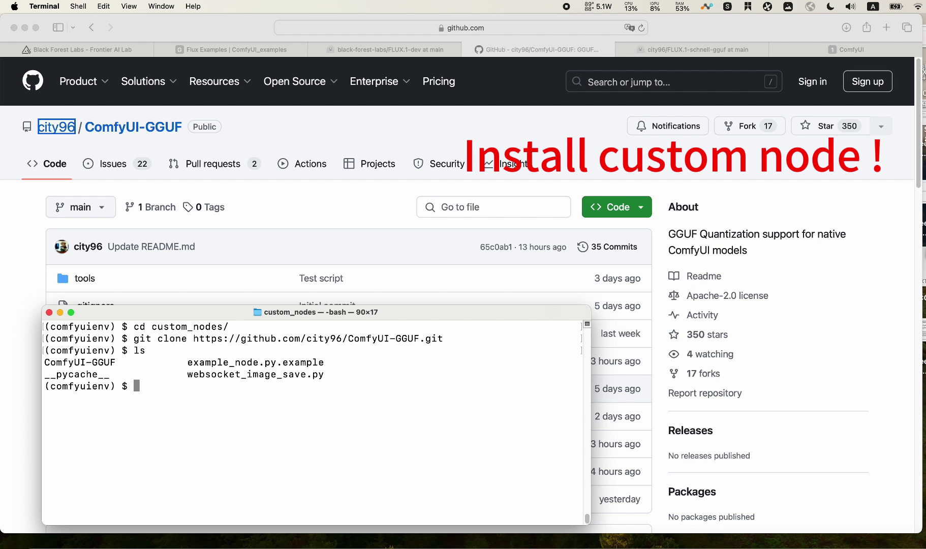
Enter the ComfyUI-GGUF folder and open requirements.txt in nano.
drag(45, 363, 115, 363)
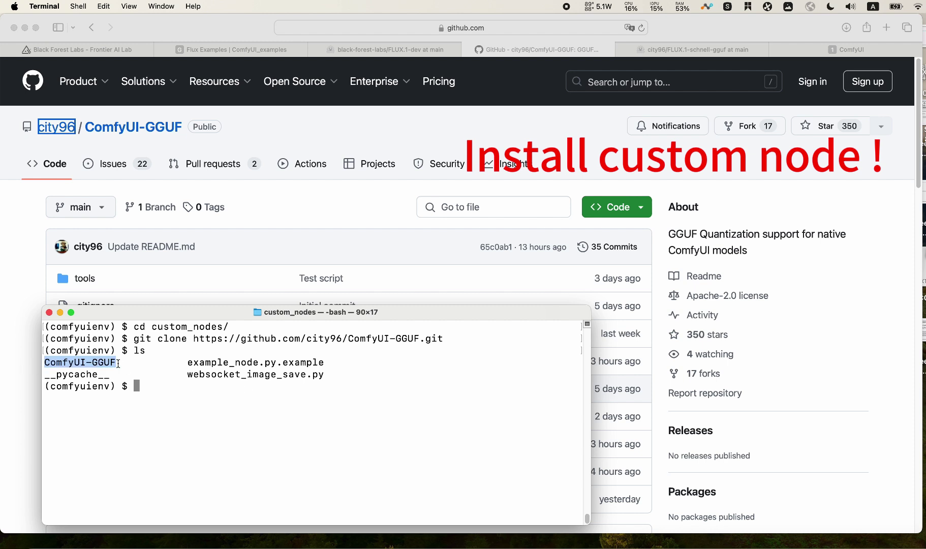
click(117, 363)
text(cd ComfyUI-GGUF/)
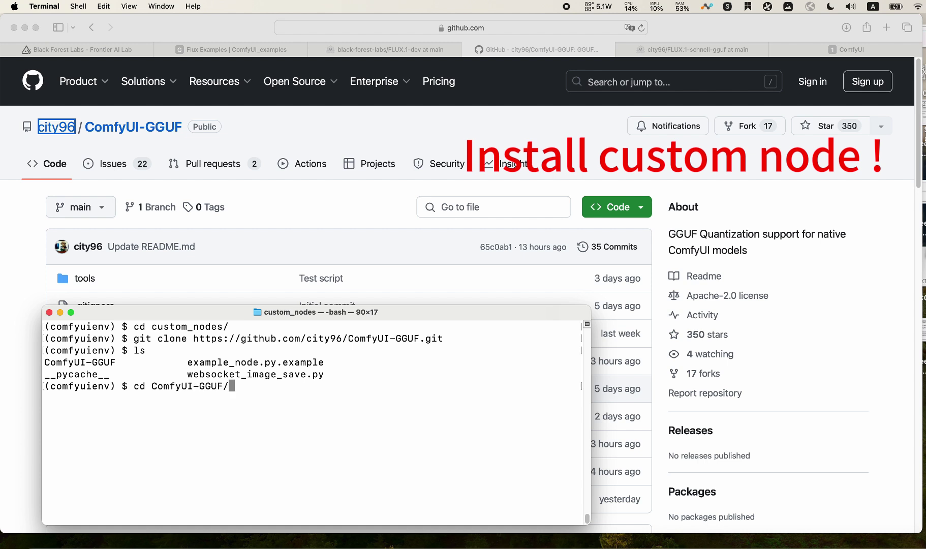
key(Return)
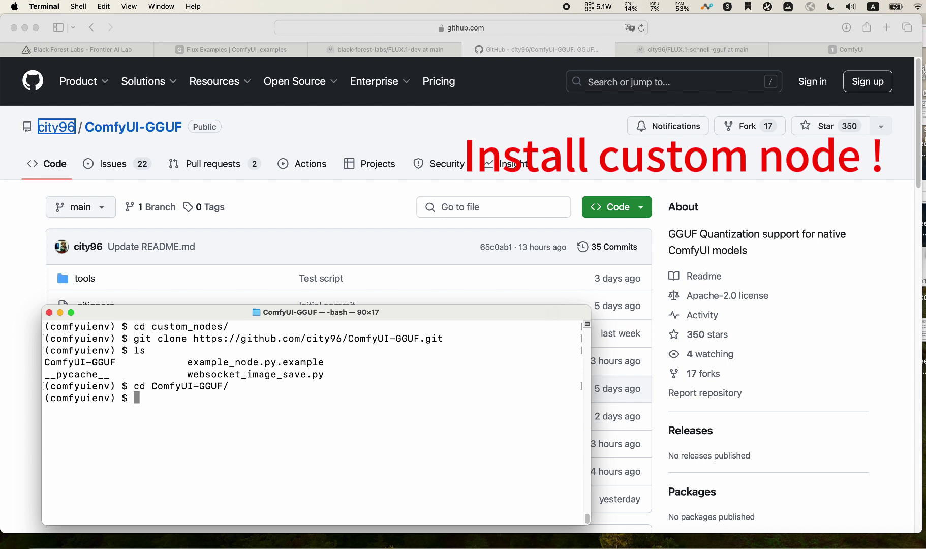
text(nano requ)
key(Tab)
key(Return)
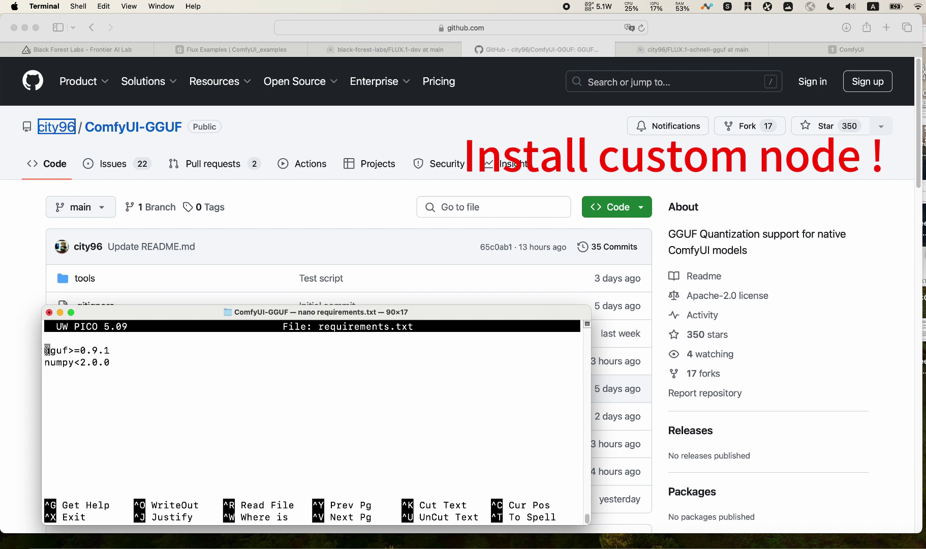
Note the gguf requirement, exit nano, run pip install -U gguf, and clear the screen.
drag(46, 350, 67, 350)
key(ctrl+x)
text(pip )
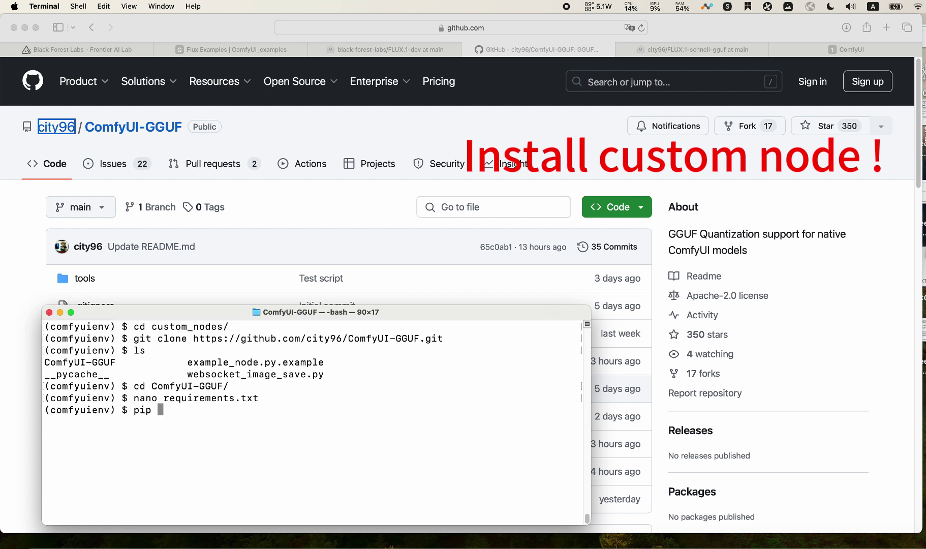
text(install -U gguf)
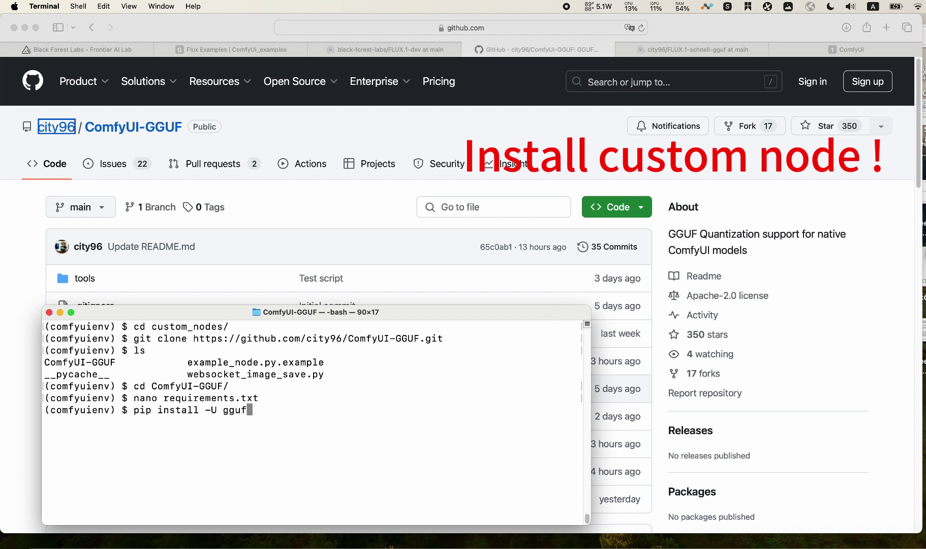
key(Return)
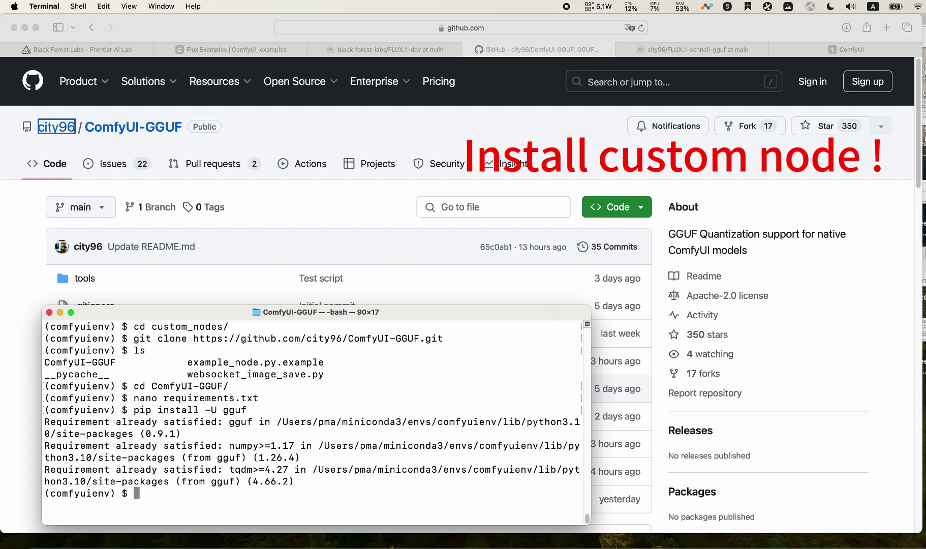
key(ctrl+l)
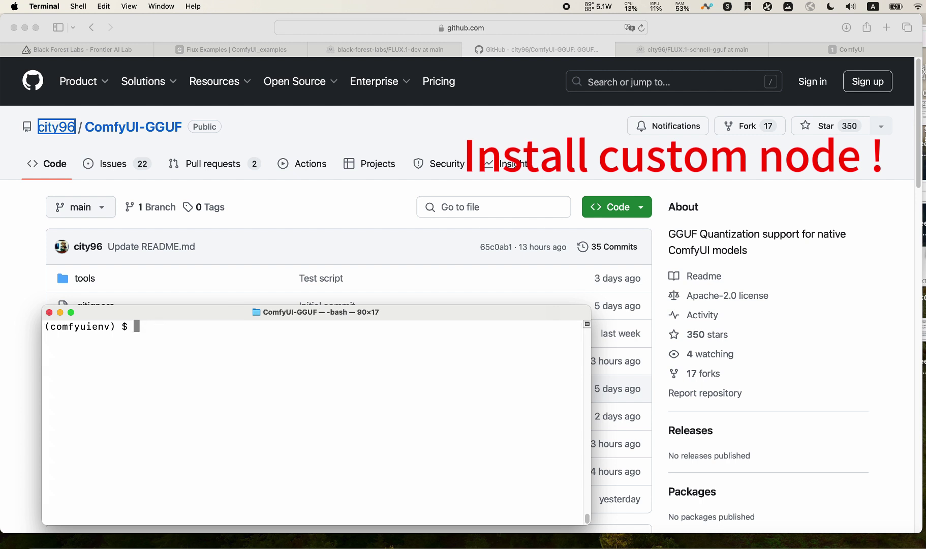
Return to the ComfyUI root with cd ../.. and launch PYTORCH_ENABLE_MPS_FALLBACK=1 python main.py.
text(cd ../..)
key(Return)
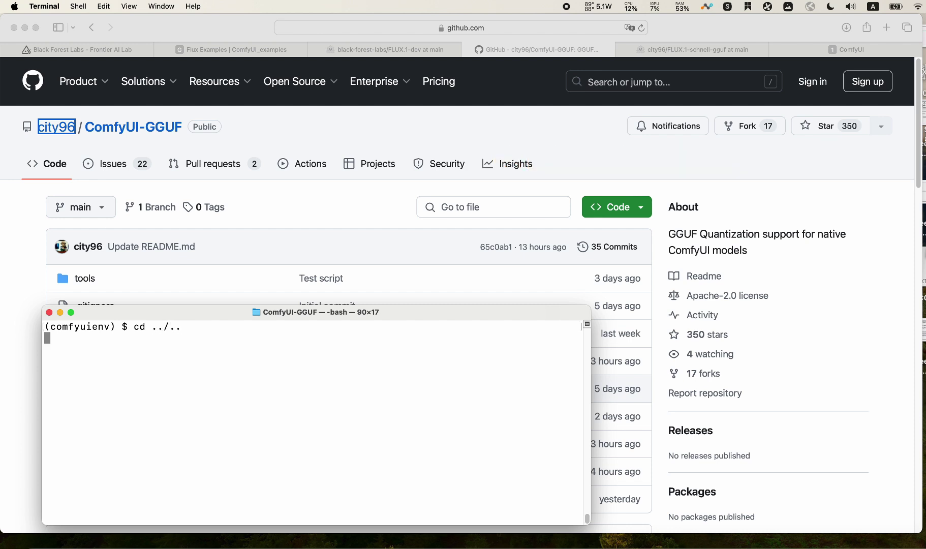
text(PYTORCH_ENABLE_MPS_FALLBACK=1 python main.py)
key(ctrl+l)
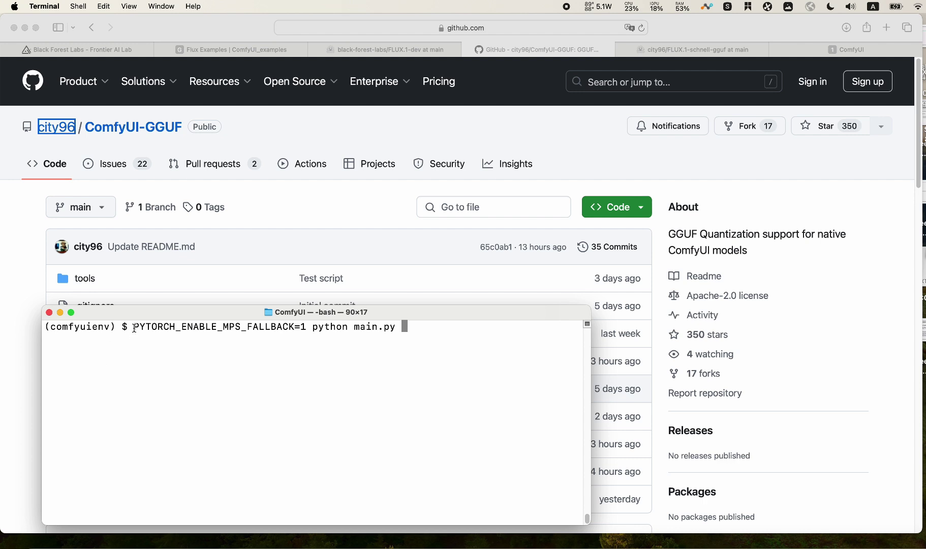
drag(134, 329, 310, 328)
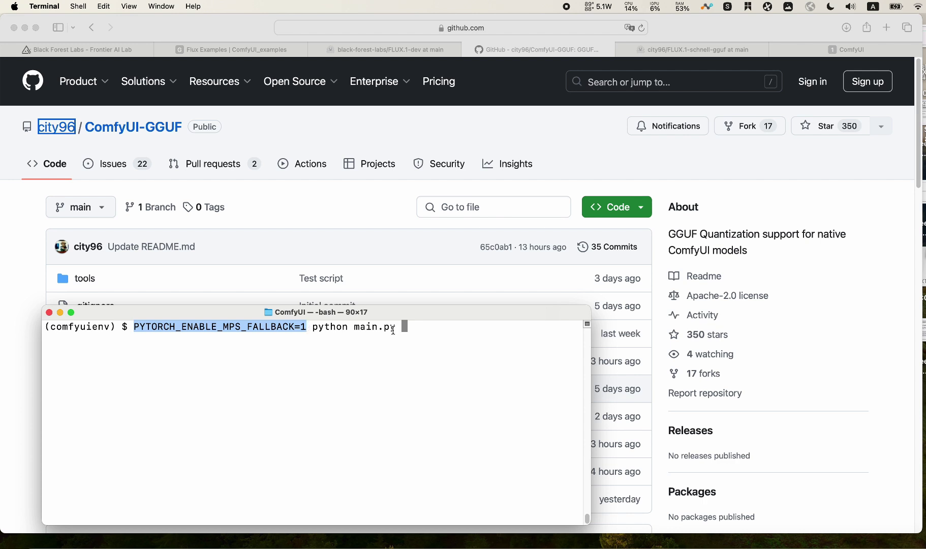
click(315, 329)
drag(309, 326, 134, 324)
click(409, 332)
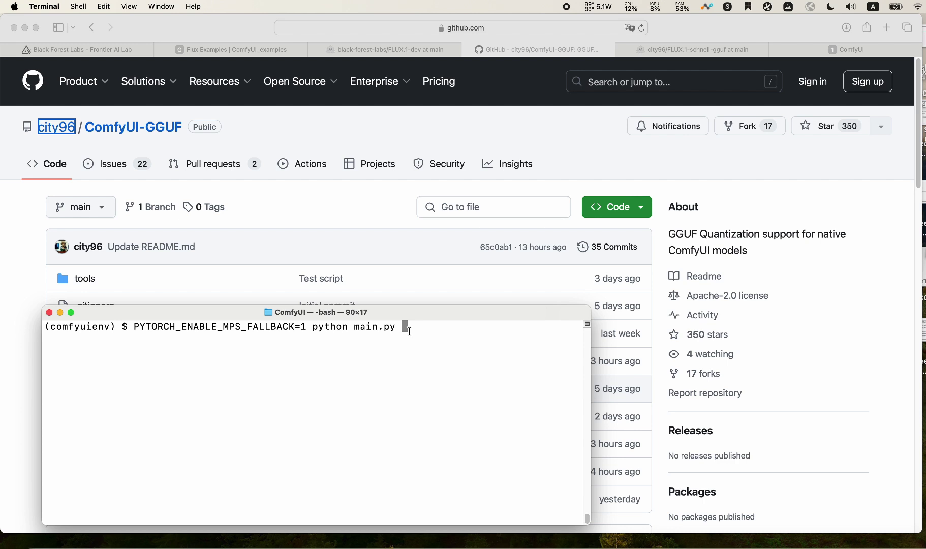
key(Return)
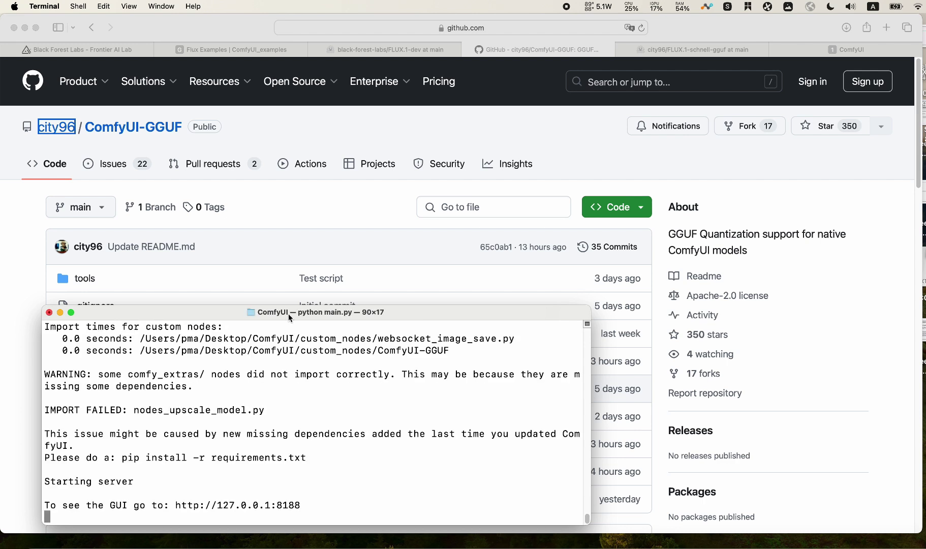
drag(288, 313, 254, 332)
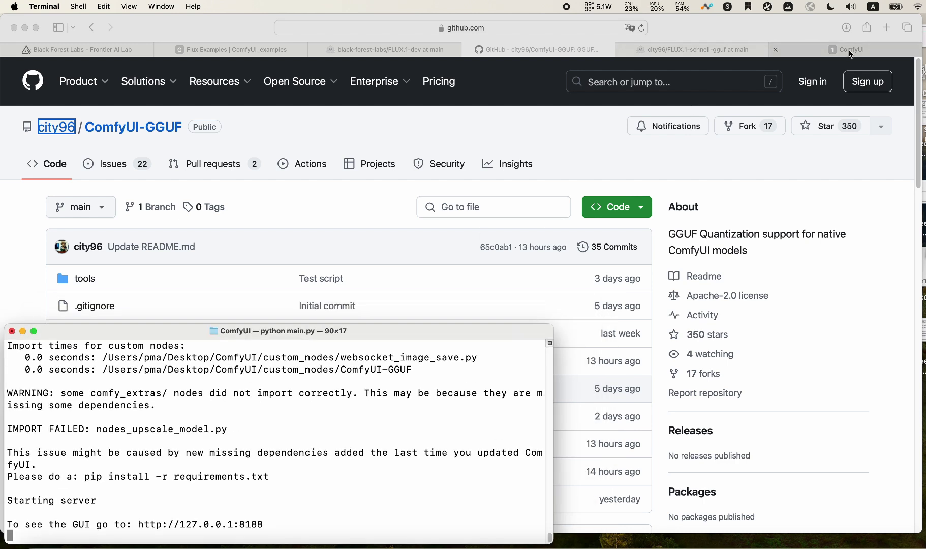
click(832, 53)
scroll(544, 182, down, 3)
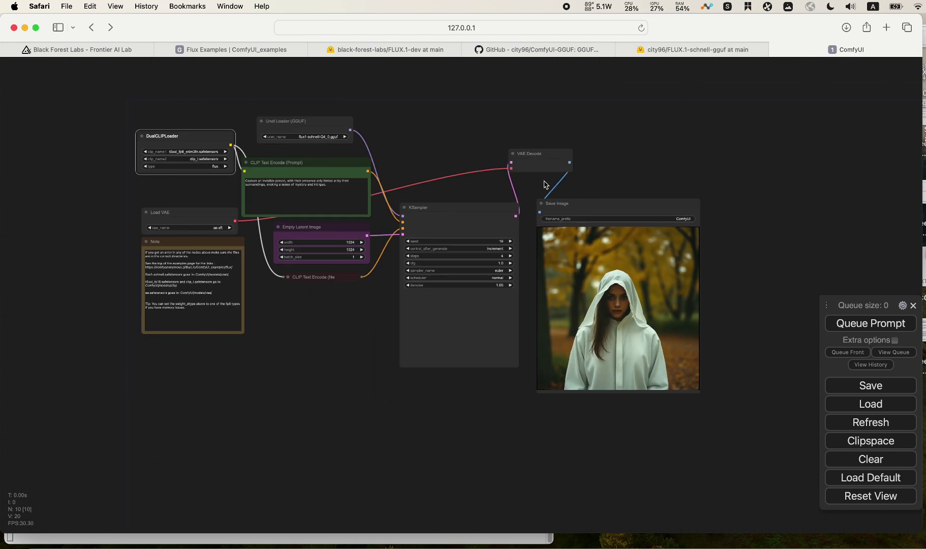
scroll(451, 120, up, 4)
scroll(428, 116, down, 2)
scroll(434, 128, left, 2)
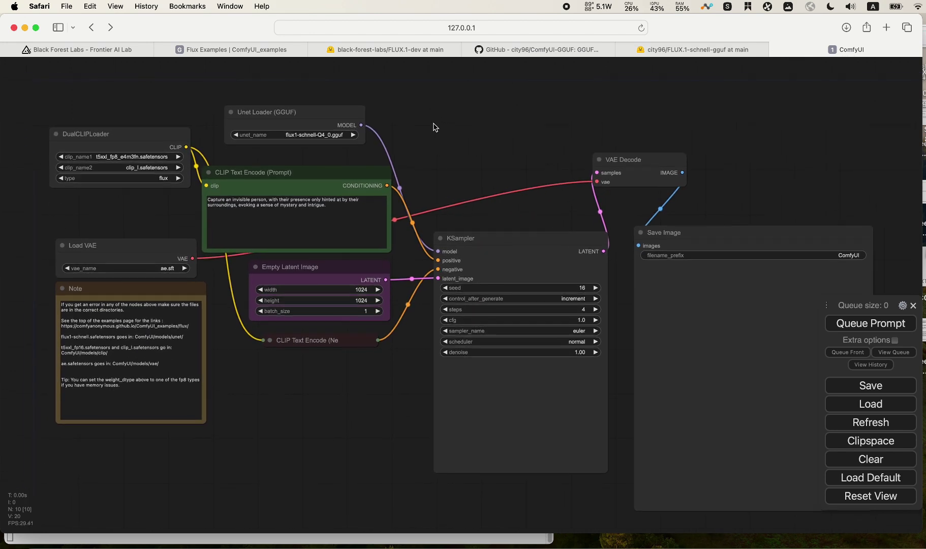
drag(451, 125, 476, 135)
scroll(310, 206, up, 3)
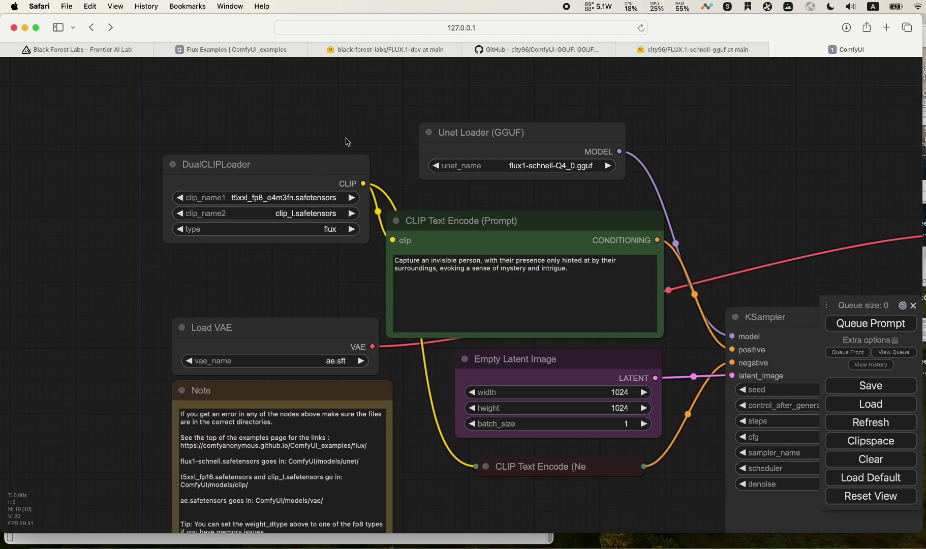
scroll(347, 142, down, 3)
scroll(407, 143, right, 3)
scroll(480, 143, up, 2)
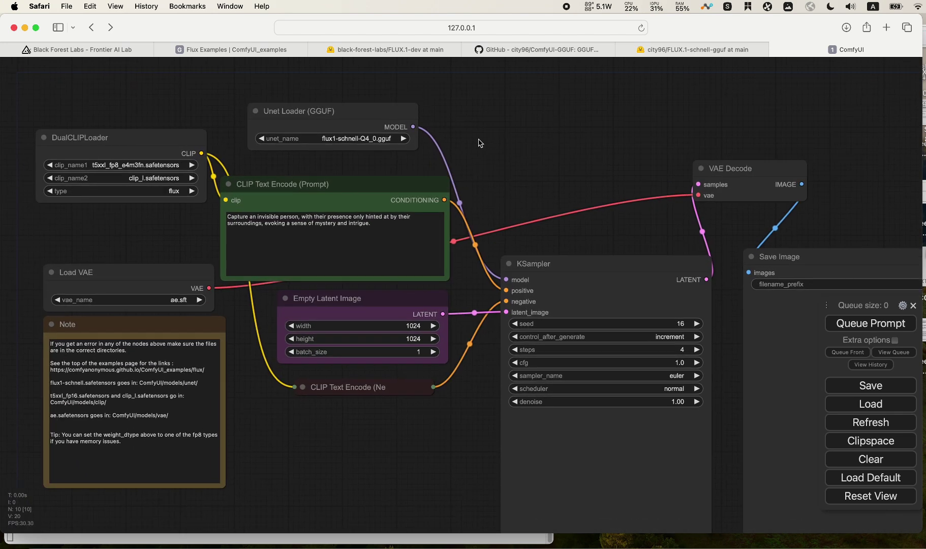
scroll(480, 143, left, 2)
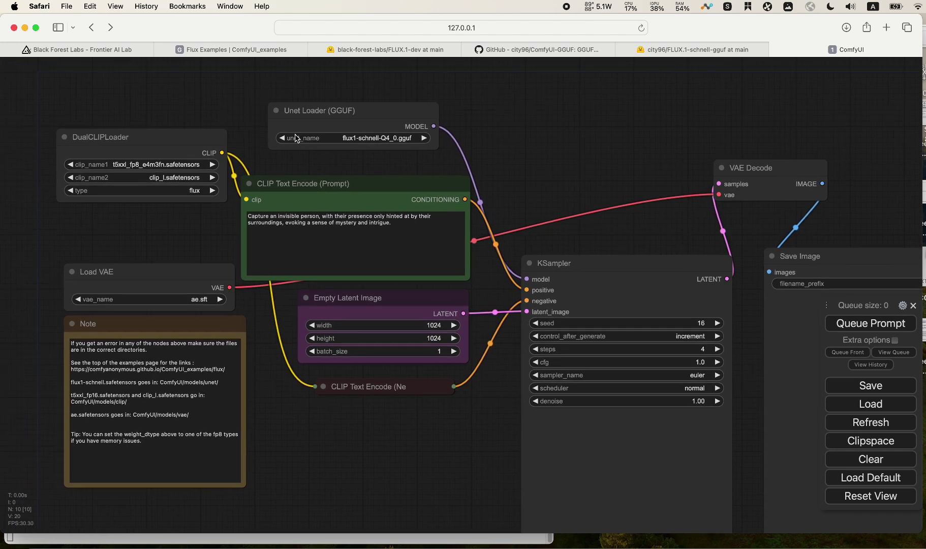
drag(220, 99, 211, 142)
drag(311, 151, 311, 133)
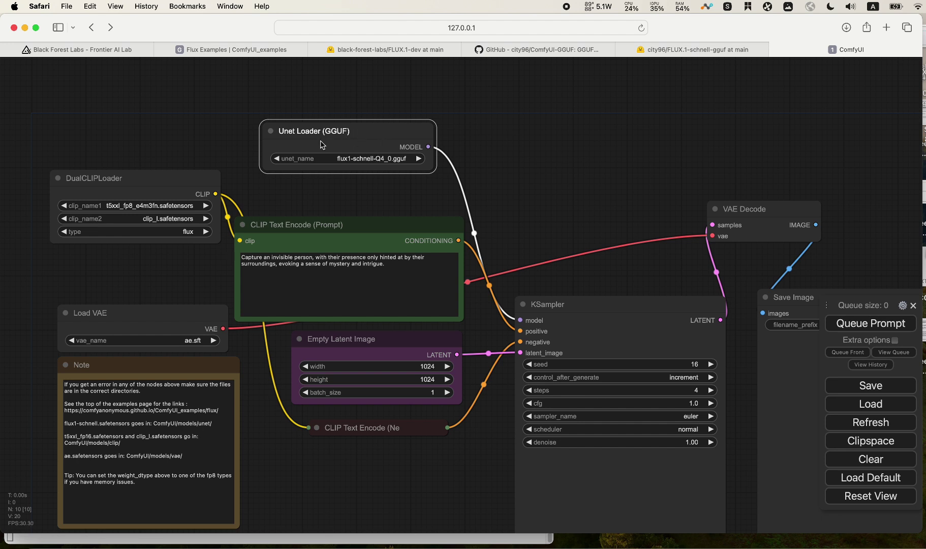
Choose flux1-schnell-Q4_0.gguf as unet_name and t5xxl_fp8_e4m3fn.safetensors as clip_name1.
click(365, 160)
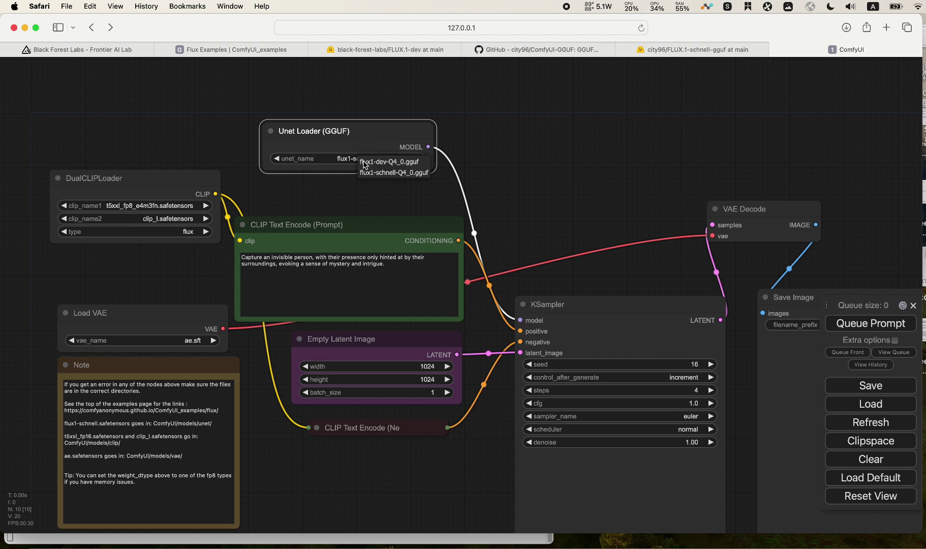
click(392, 172)
drag(234, 122, 209, 116)
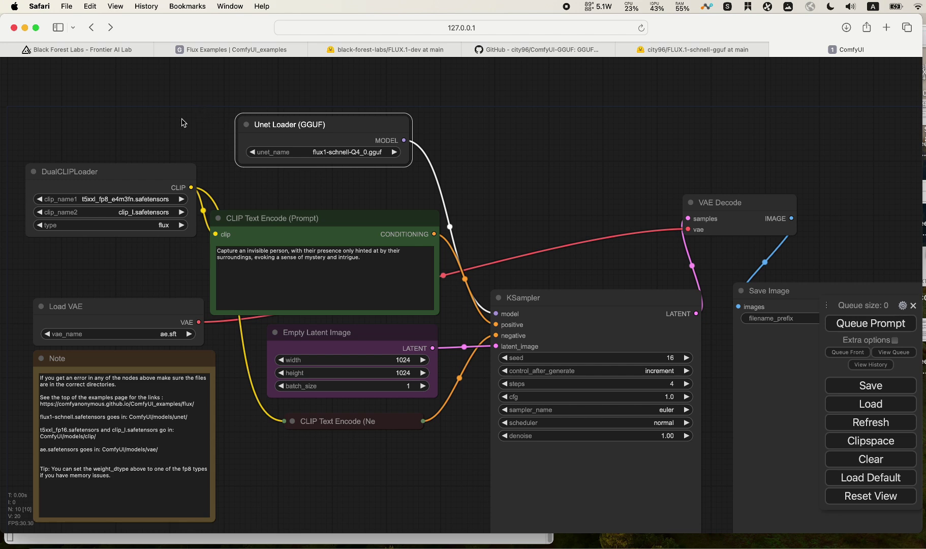
drag(134, 146, 152, 126)
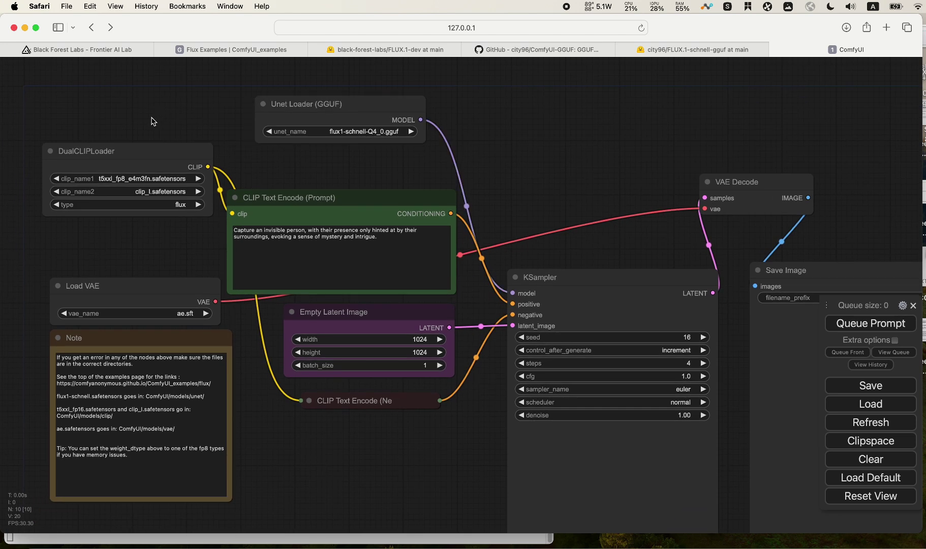
click(127, 181)
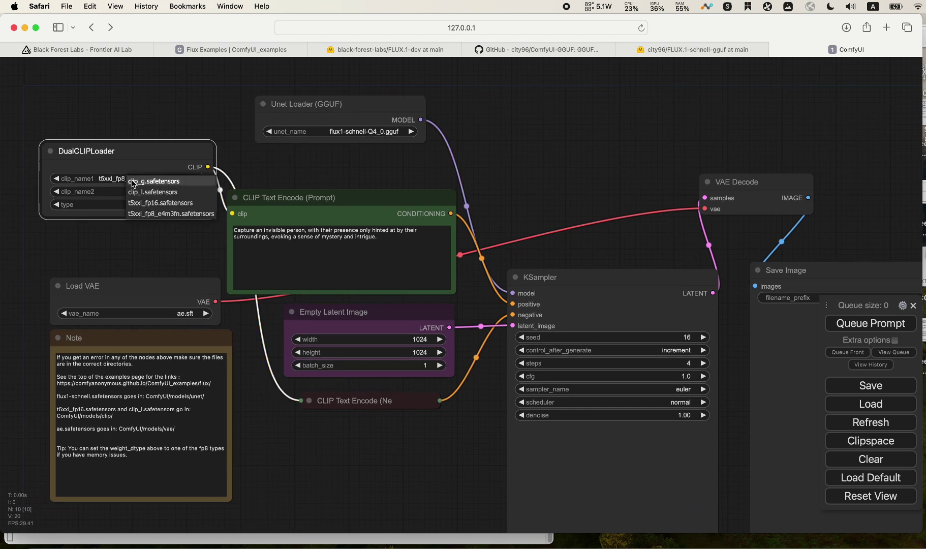
click(162, 214)
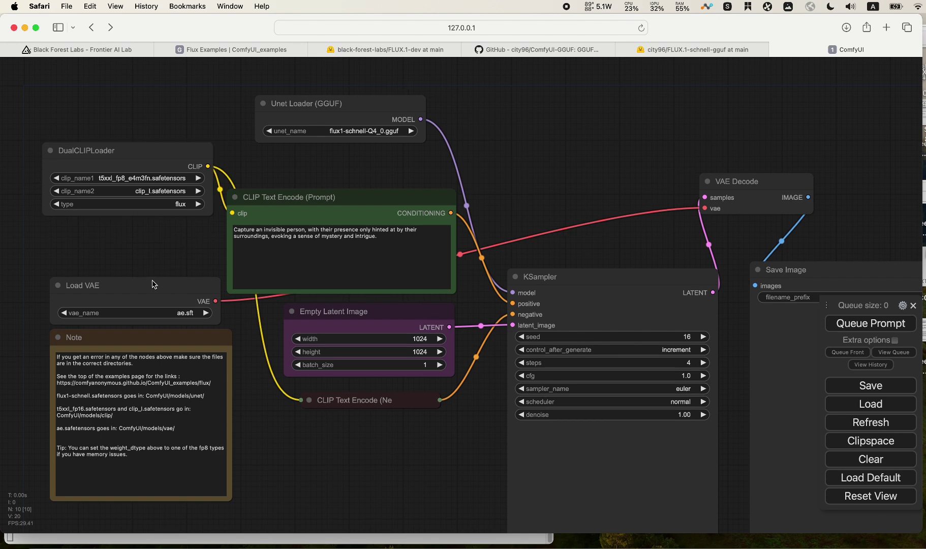
Set Load VAE to ae.safetensors and select the existing prompt text.
drag(143, 286, 137, 274)
click(167, 301)
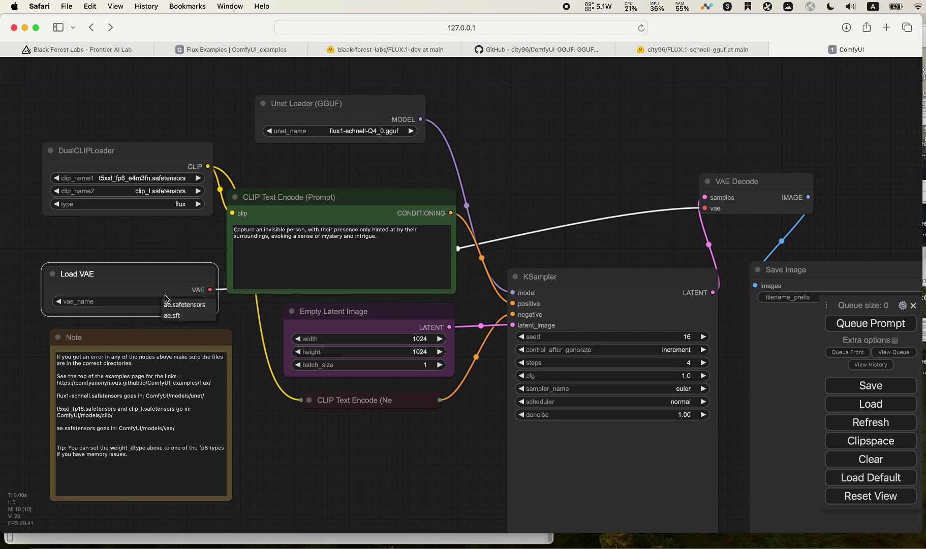
click(170, 303)
drag(194, 238, 175, 236)
drag(290, 198, 317, 196)
click(358, 229)
drag(370, 231, 205, 224)
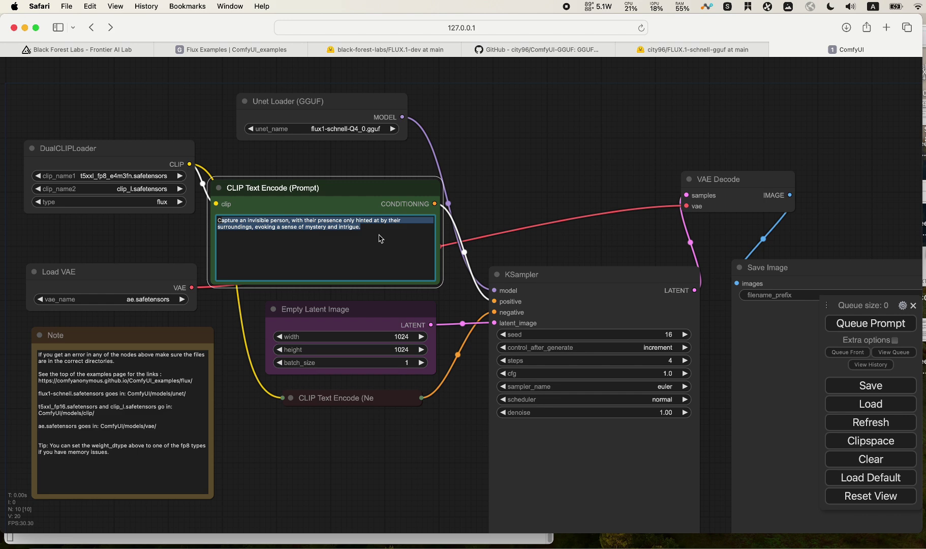
Replace the prompt with 'a cat wearing a yellow hat, hold a sign saying "tech-practice"'.
key(BackSpace)
text(a cat wearing)
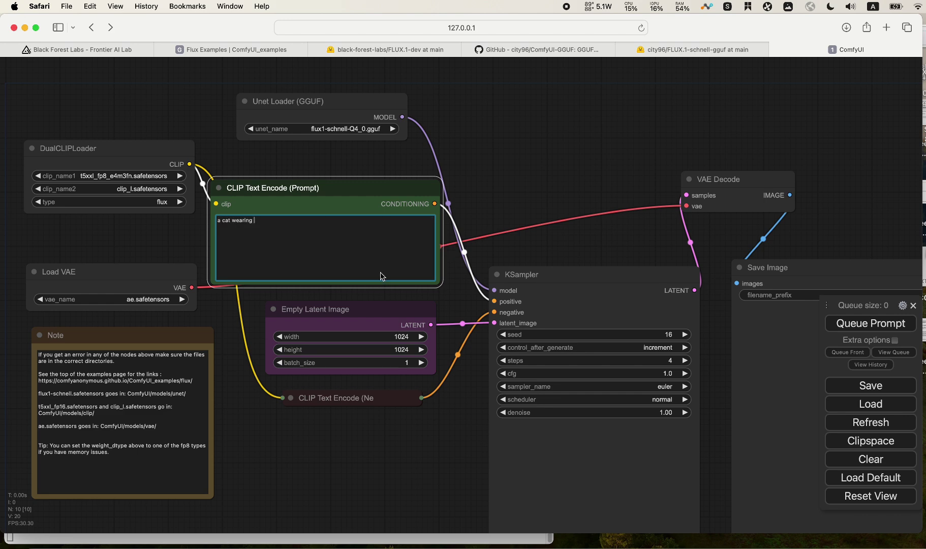
scroll(419, 322, up, 1)
text(a yellow hat, hold a sign saying "tech-practice")
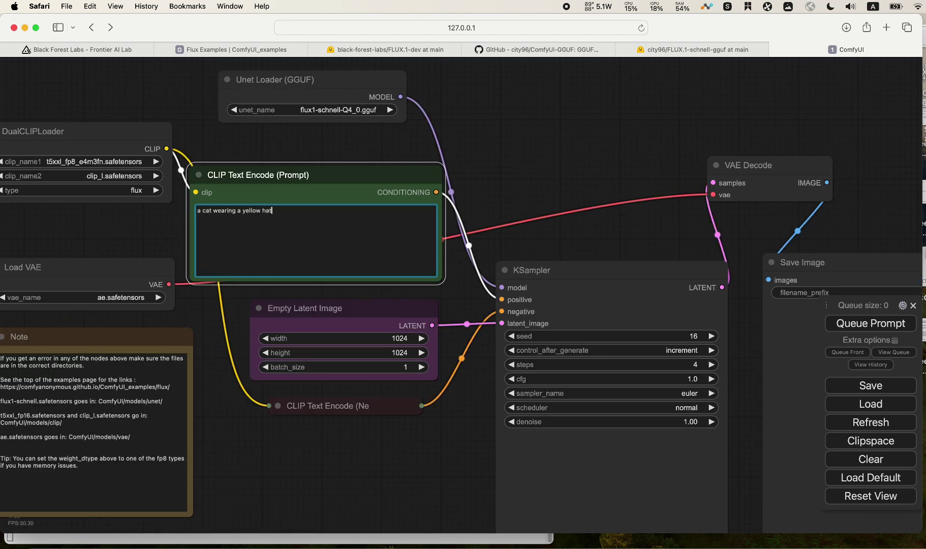
scroll(434, 228, down, 2)
scroll(314, 145, right, 2)
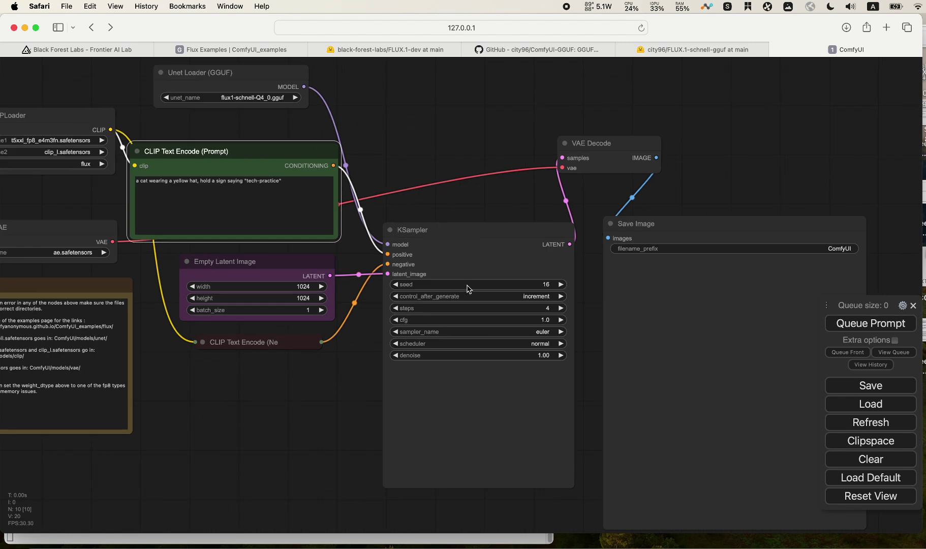
Keep the KSampler steps value at 4.
click(546, 312)
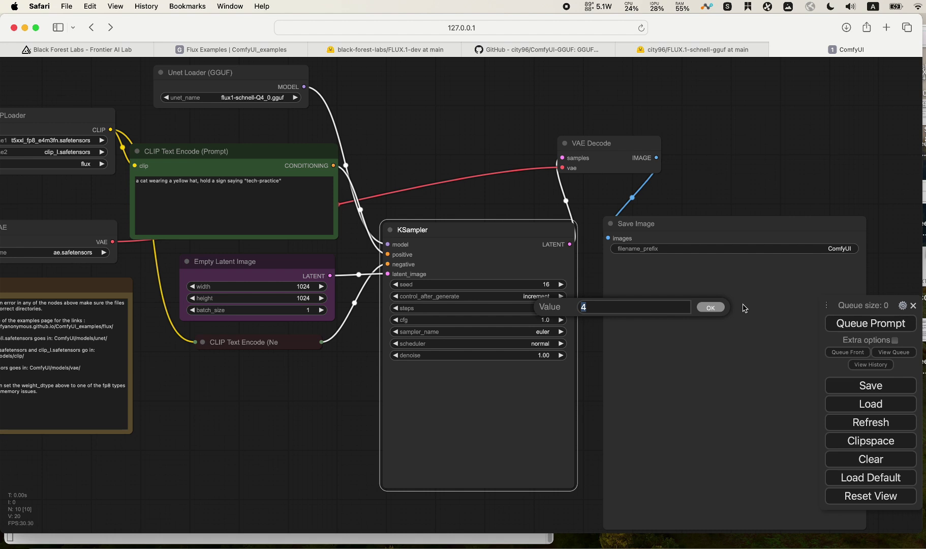
click(712, 309)
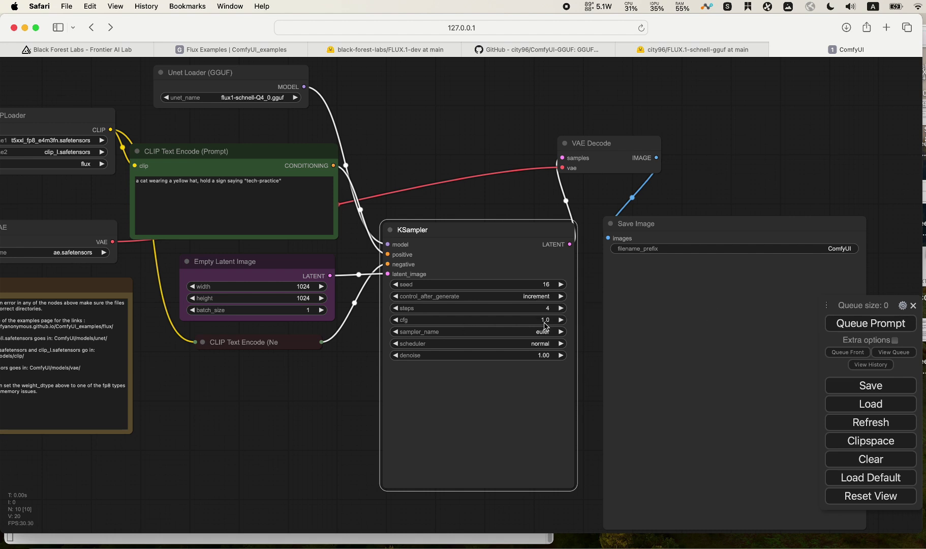
scroll(444, 187, down, 5)
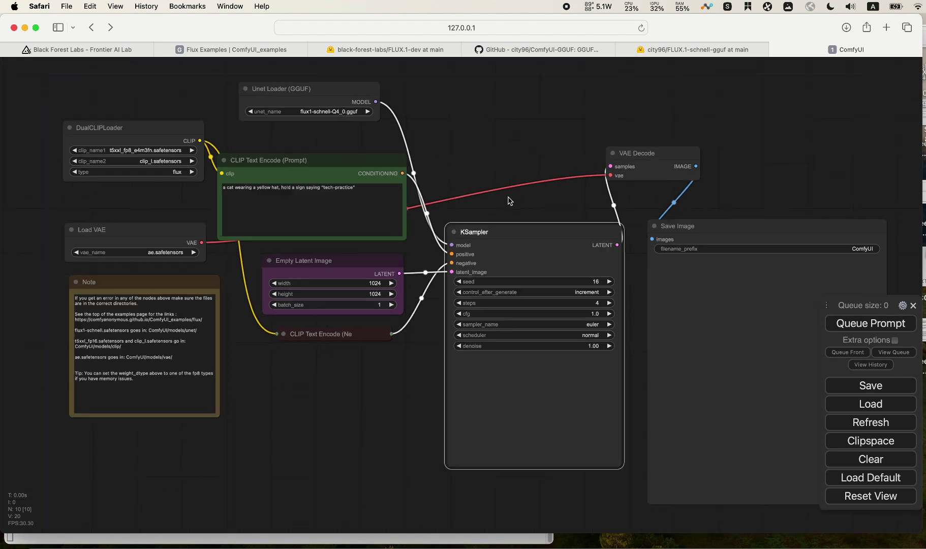
drag(461, 148, 440, 153)
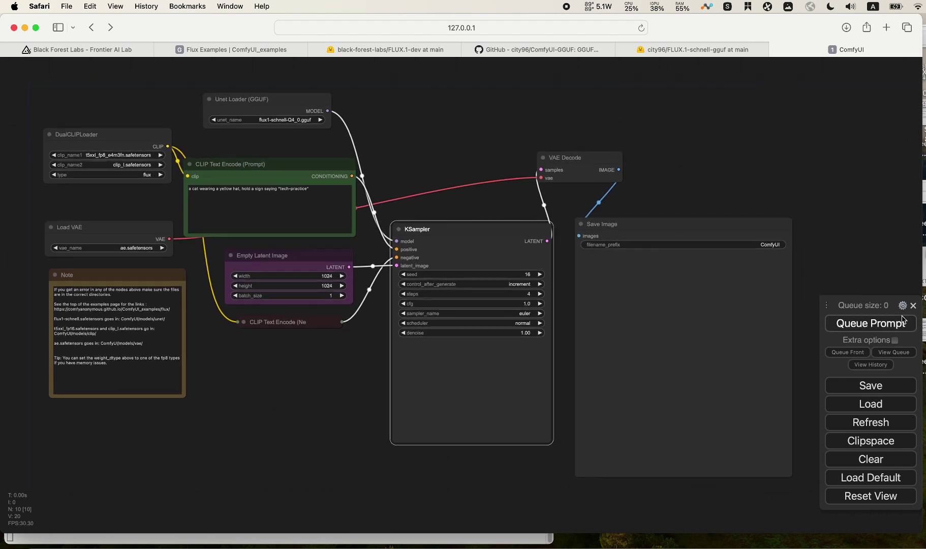
Queue the cat prompt for generation and bring the Terminal server log forward.
click(877, 330)
click(877, 330)
key(super+Tab)
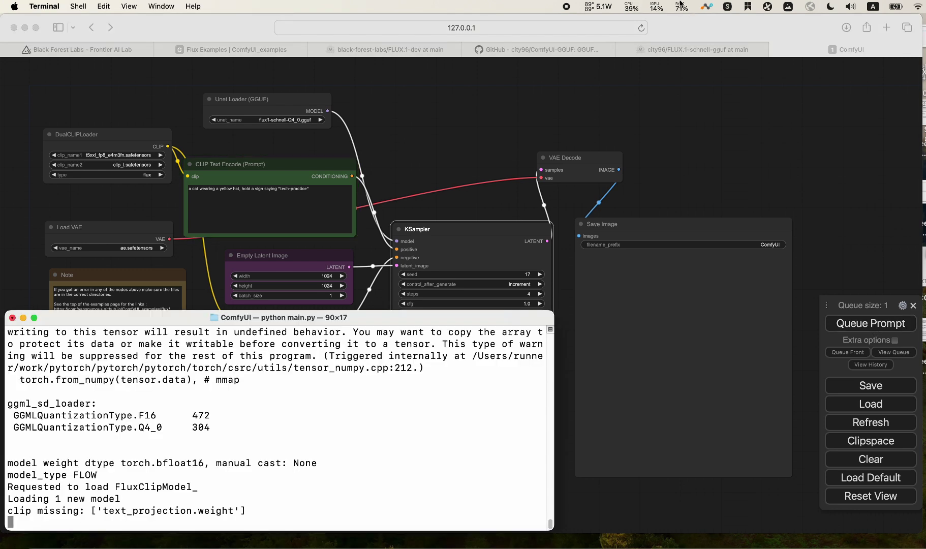
Show the GPU, memory and CPU usage panels side by side while generation runs.
click(680, 8)
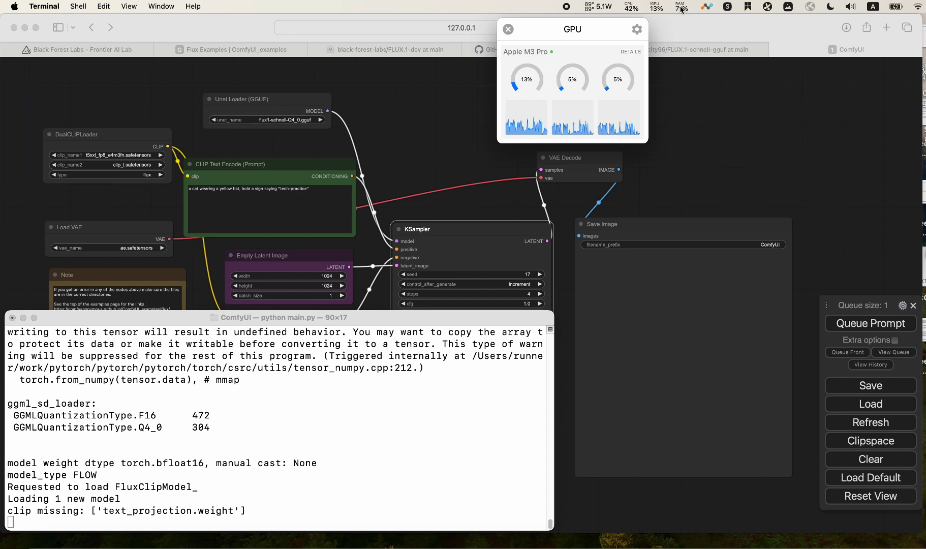
click(681, 8)
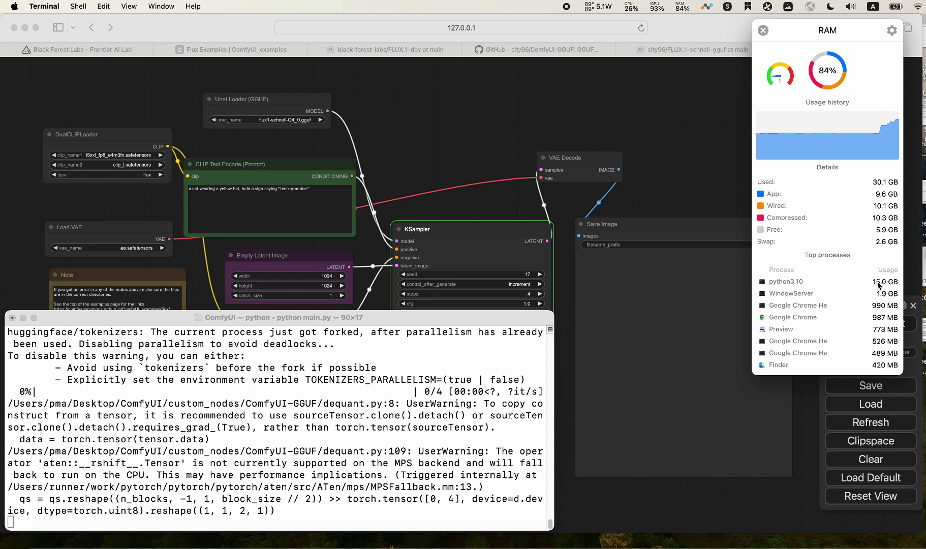
click(656, 6)
drag(666, 27, 685, 32)
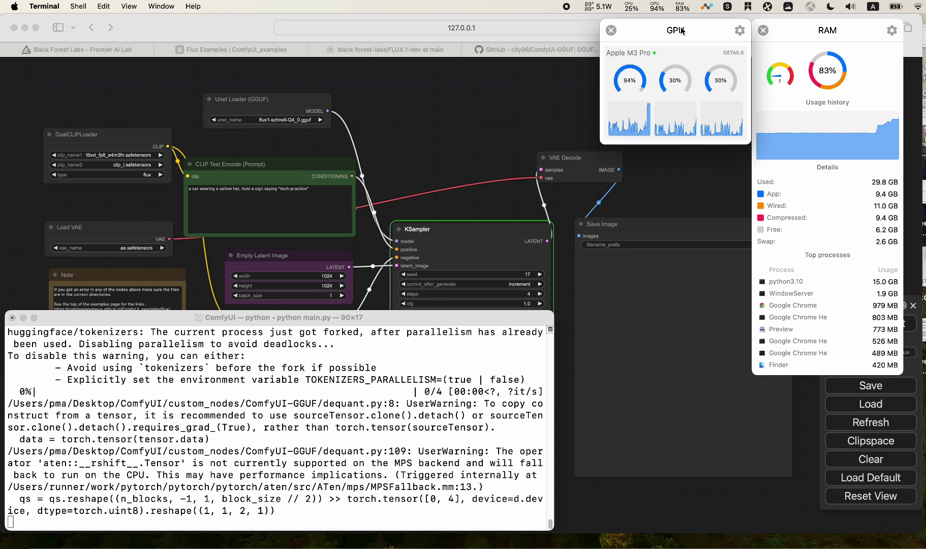
click(634, 7)
drag(612, 21, 502, 23)
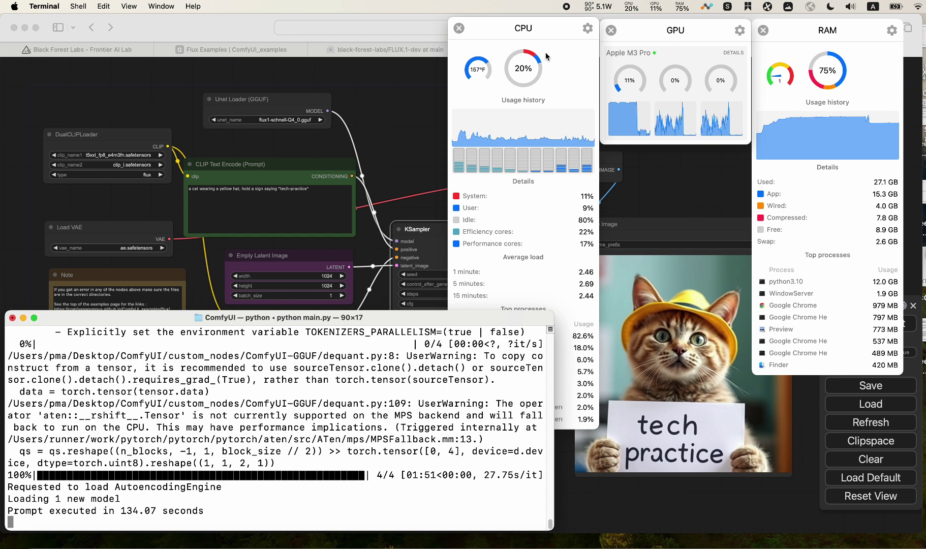
Bring the ComfyUI browser canvas back to view the Save Image node's cat output.
key(super+Tab)
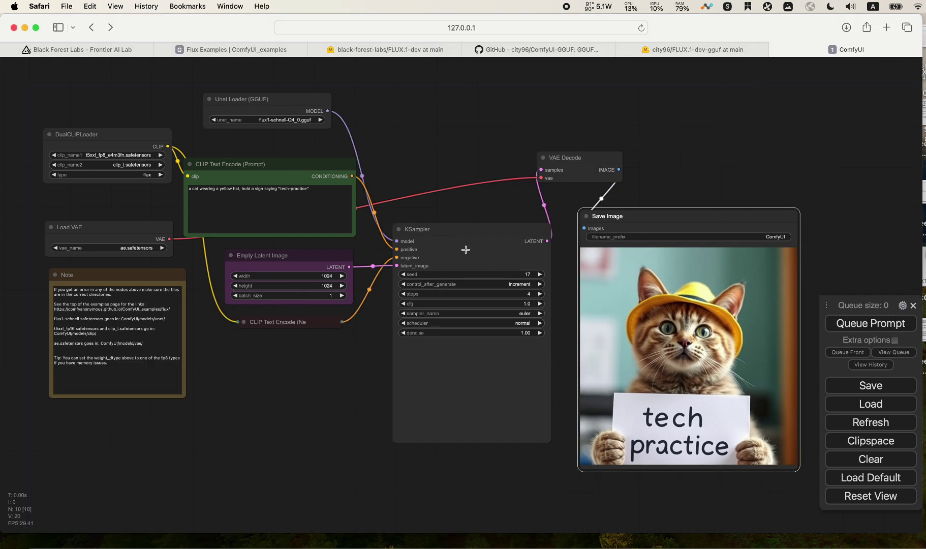